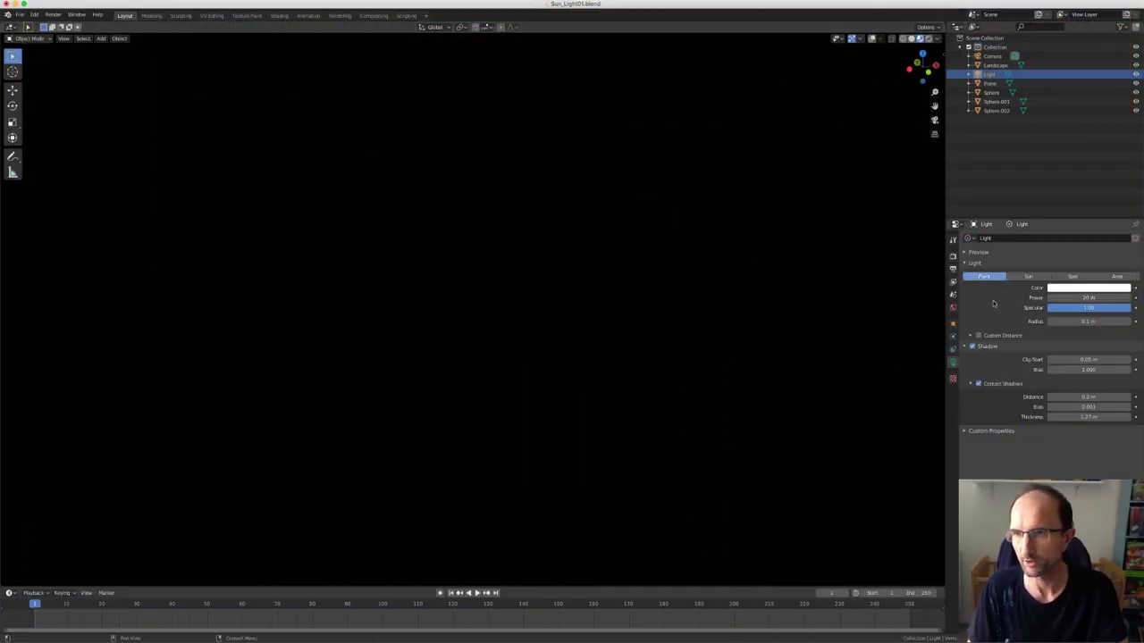
Raise the point light's Power from 20 W to 2000 W
click(1083, 299)
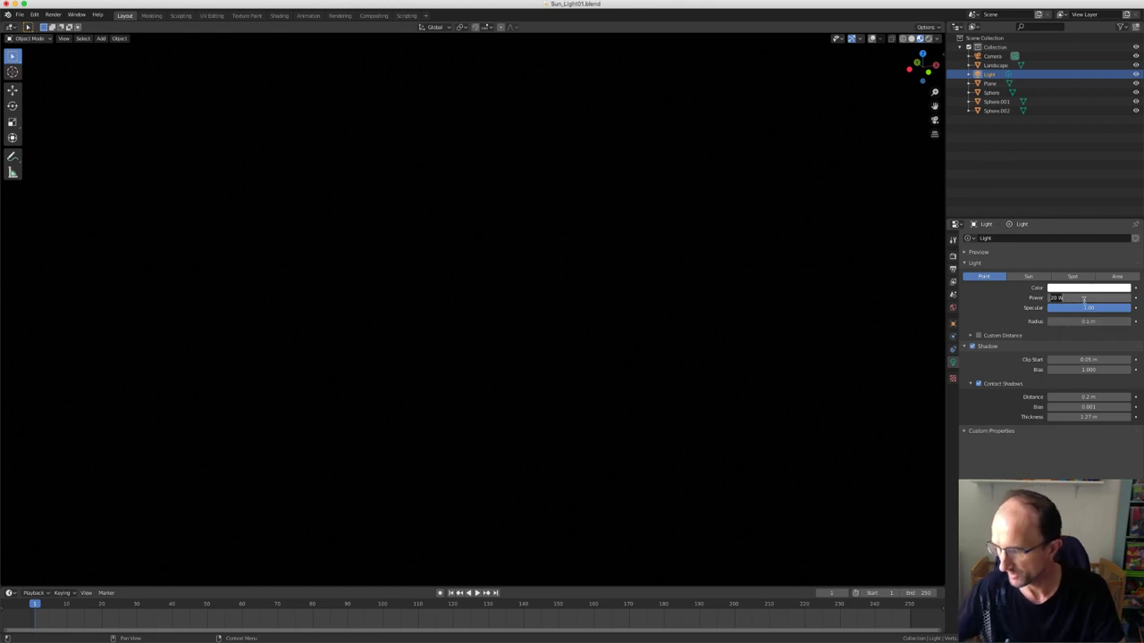
text(200)
key(Return)
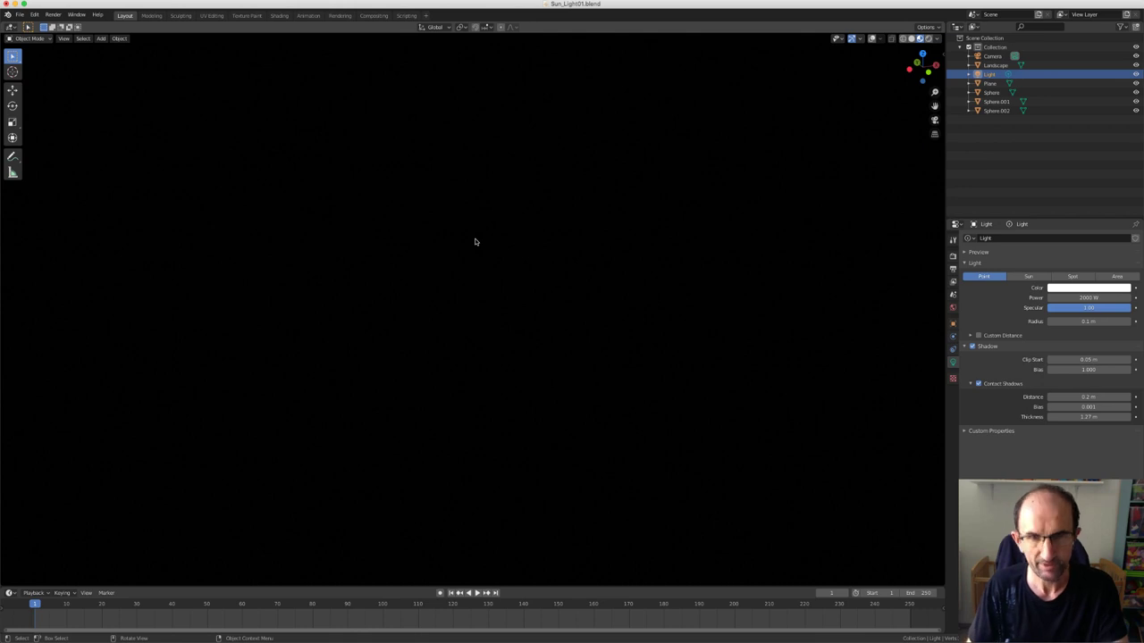
Switch the viewport to wireframe shading with the floor grid and axes shown
key(z)
click(414, 219)
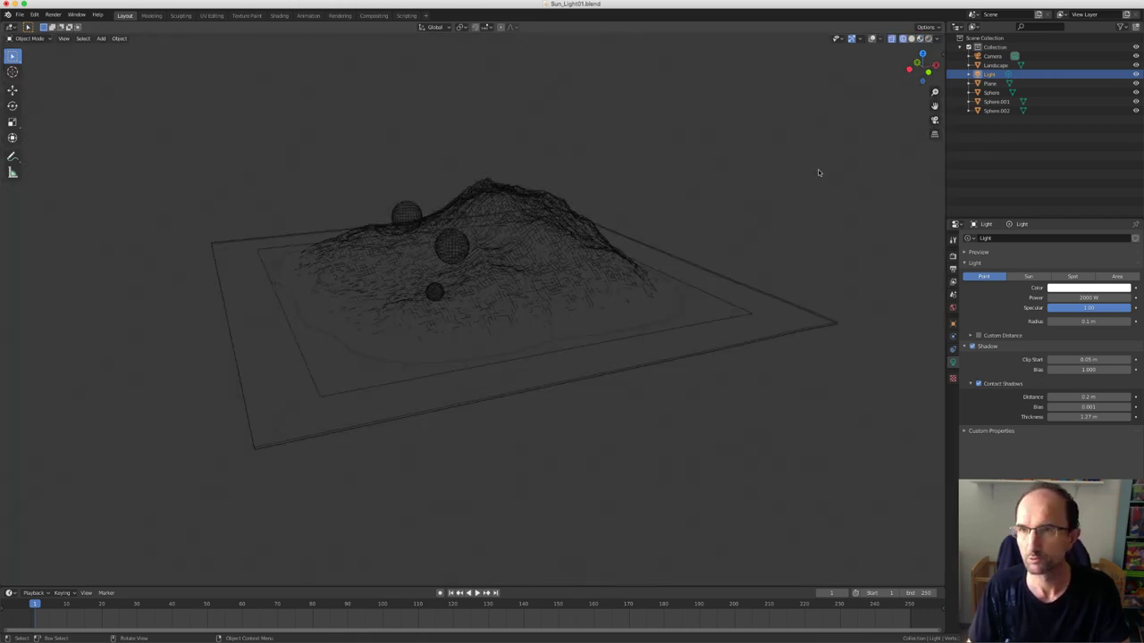
click(872, 39)
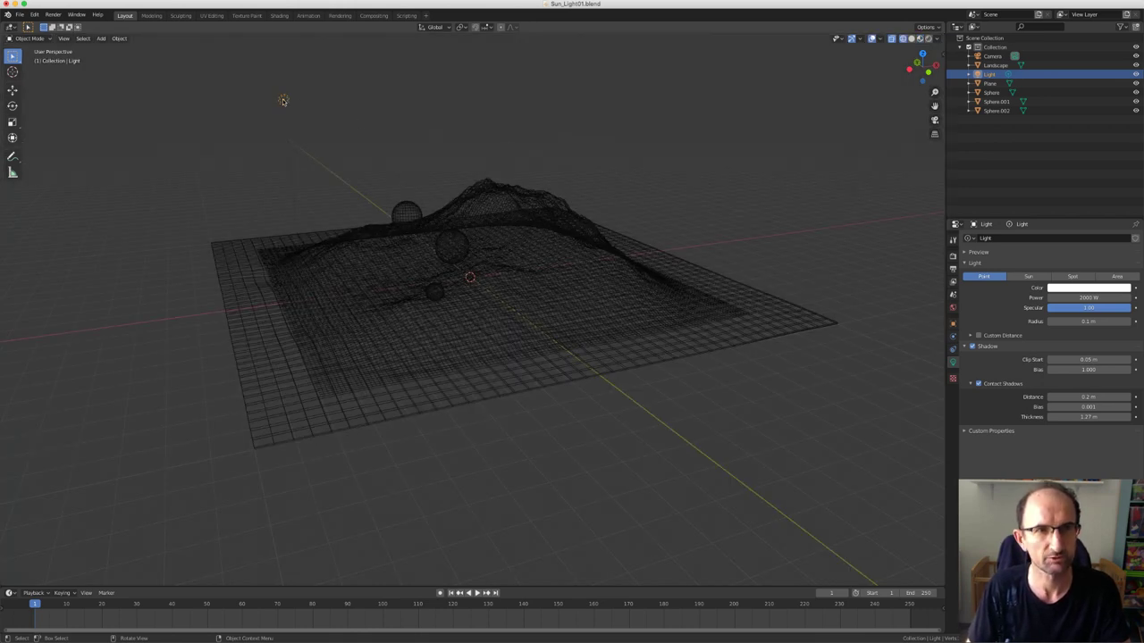
Reposition the point light to a new spot above the terrain
key(g)
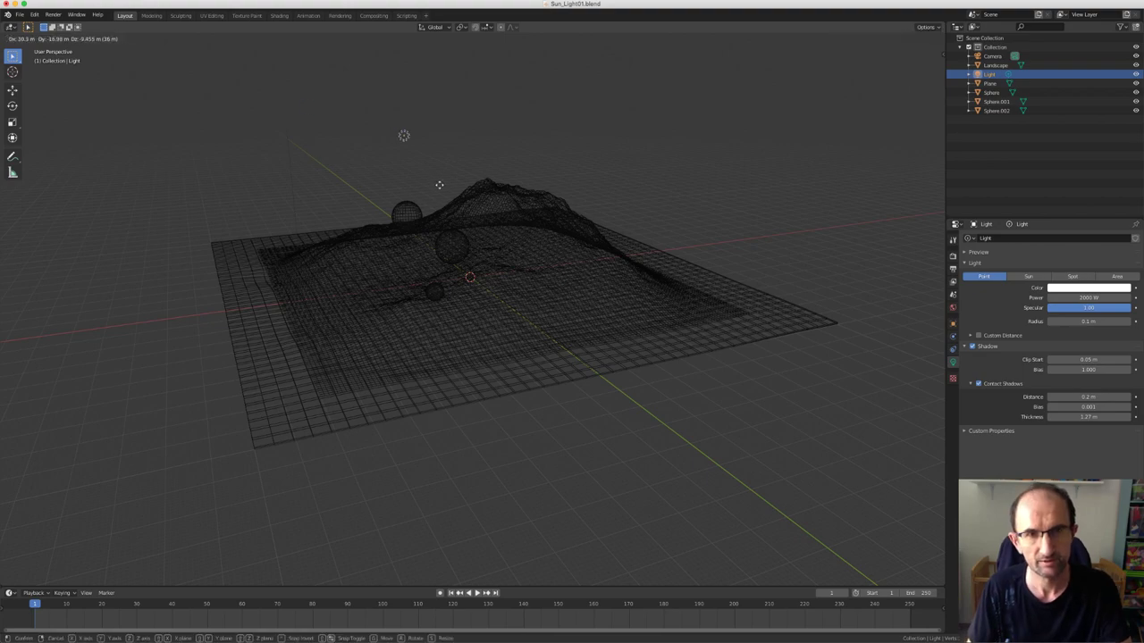
click(432, 187)
middle_drag(432, 188, 551, 186)
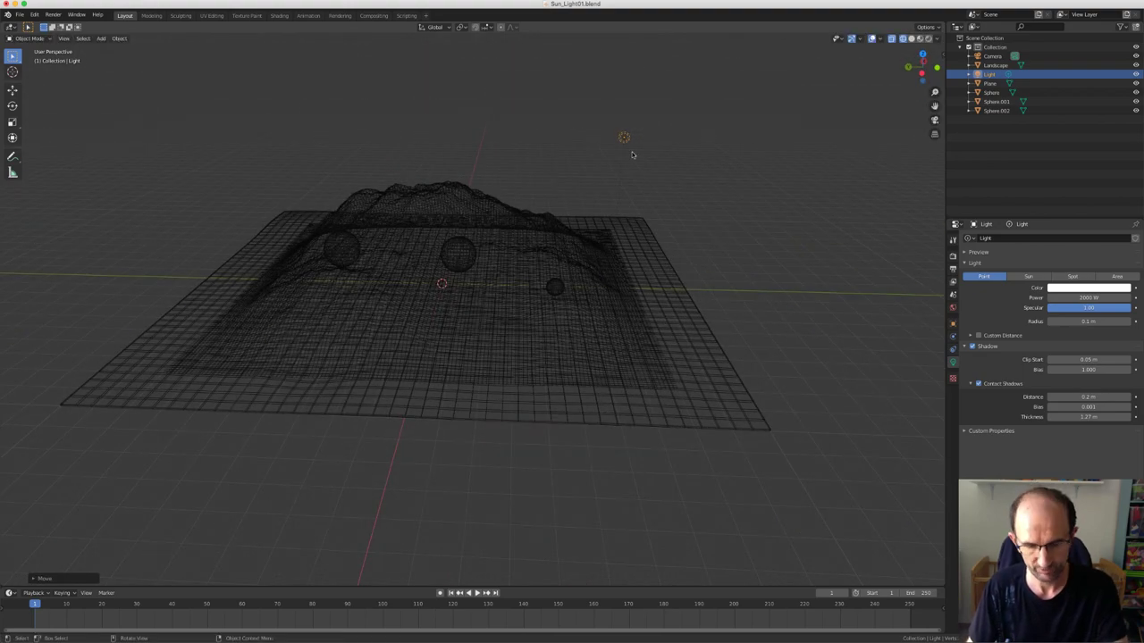
key(g)
click(399, 173)
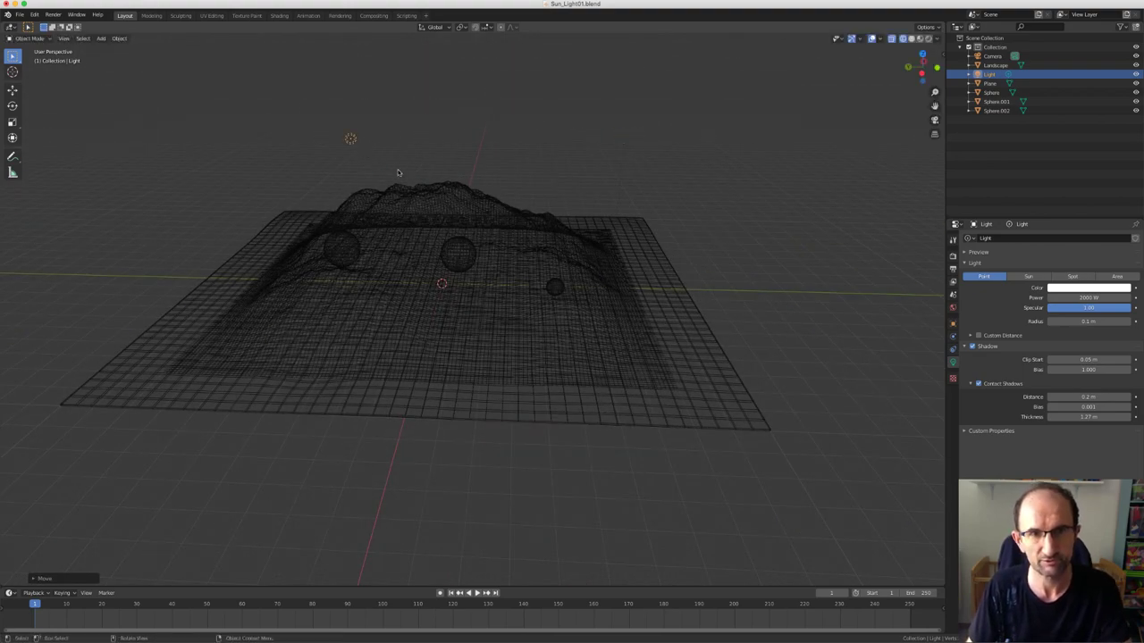
middle_drag(398, 173, 494, 182)
key(g)
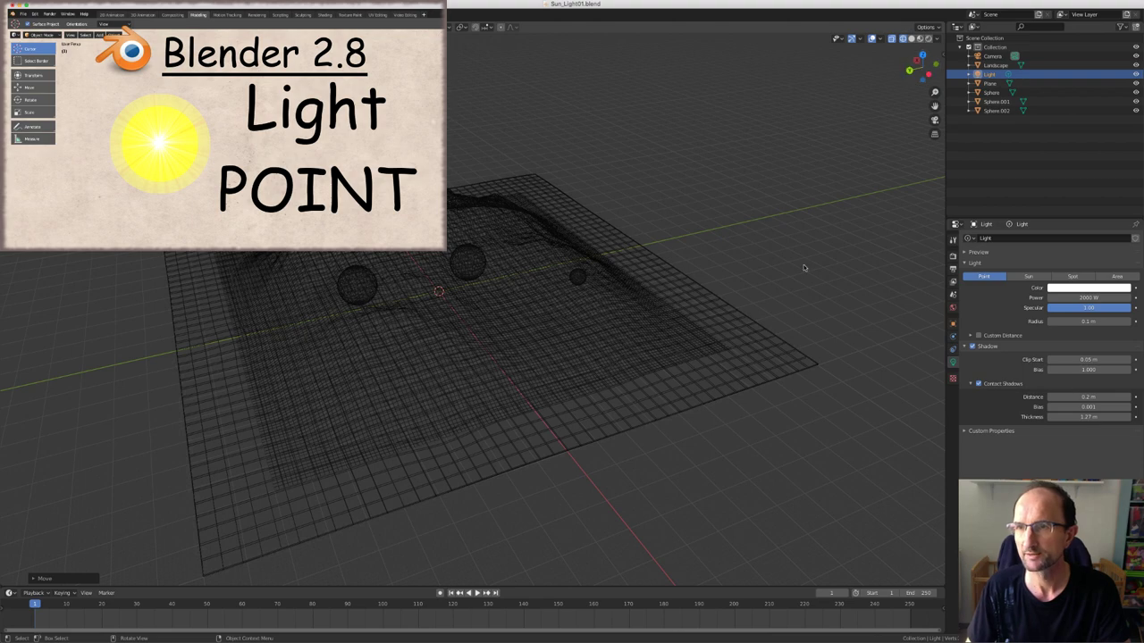
Switch to rendered shading and lower the light along Z toward the blue sphere
key(z)
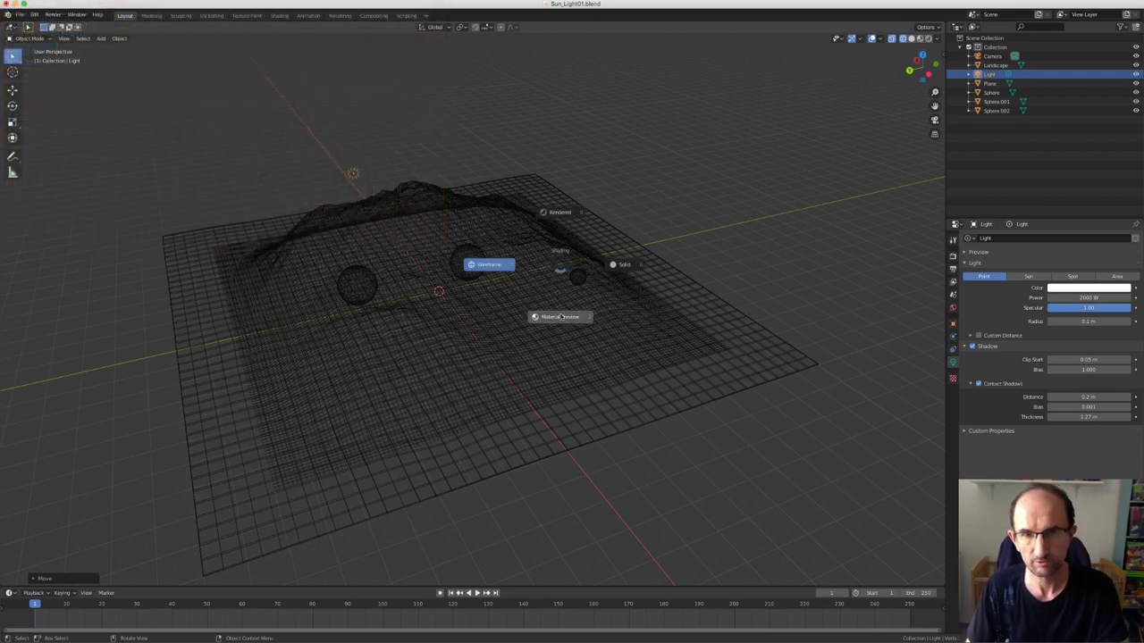
click(563, 317)
middle_drag(487, 257, 537, 183)
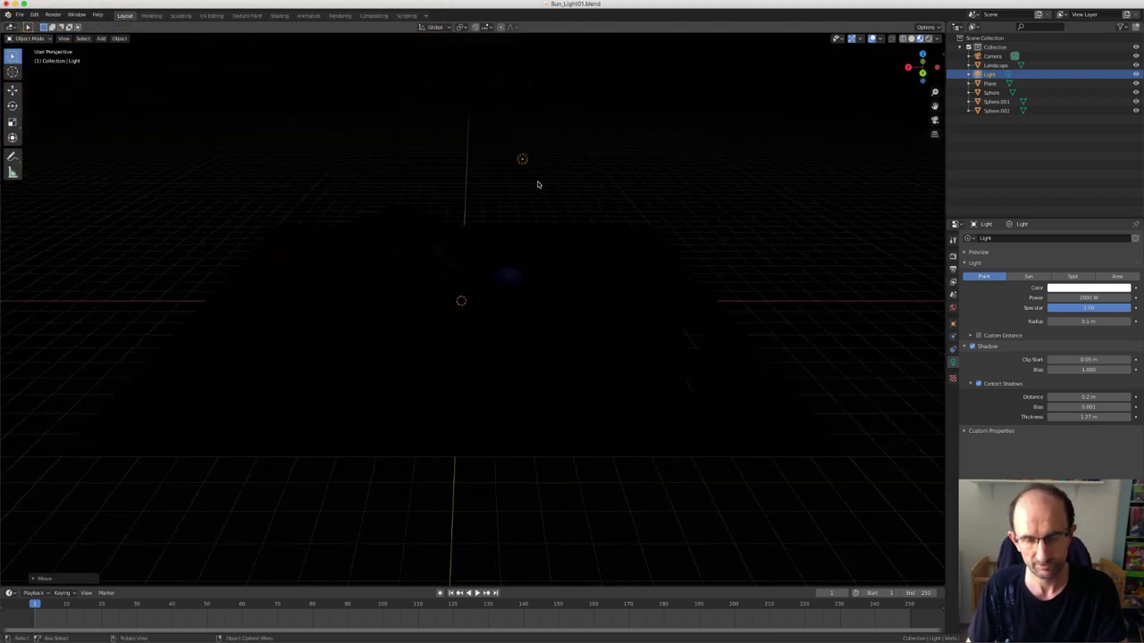
key(g)
key(z)
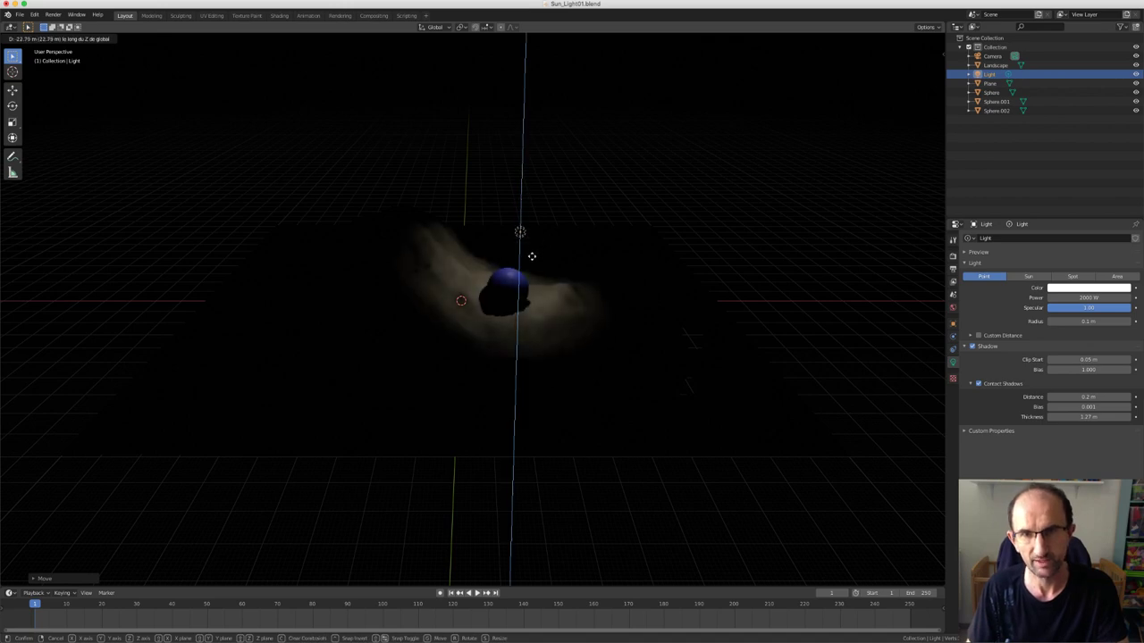
click(529, 235)
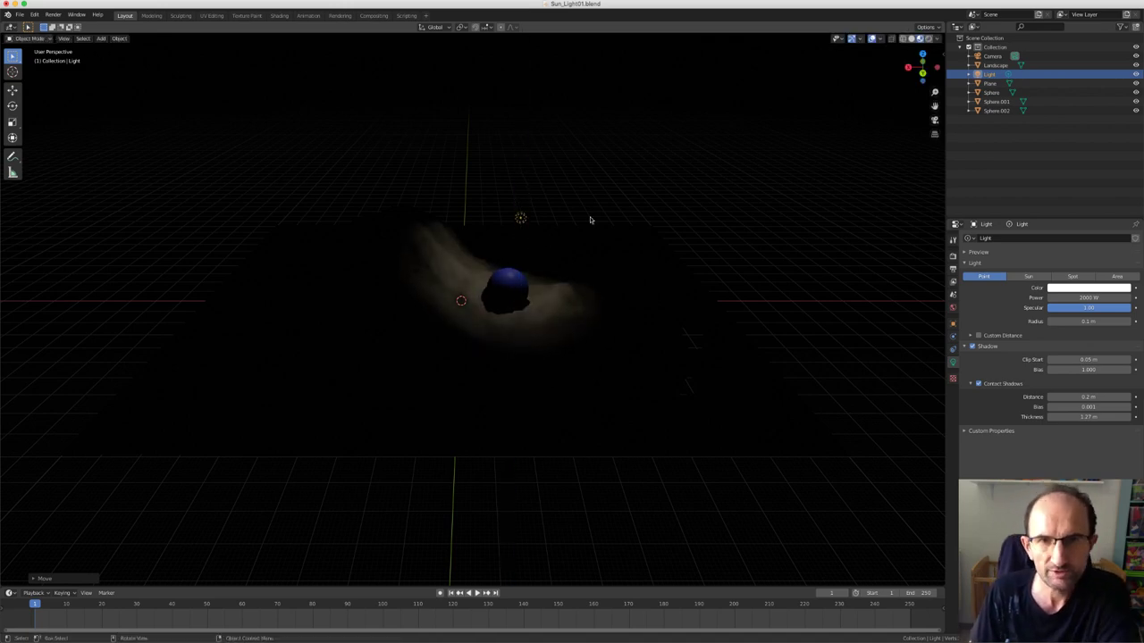
mouse_move(592, 220)
middle_down()
mouse_move(562, 219)
mouse_move(604, 230)
middle_up()
Select the Landscape object and return the viewport to solid shading
click(601, 283)
key(z)
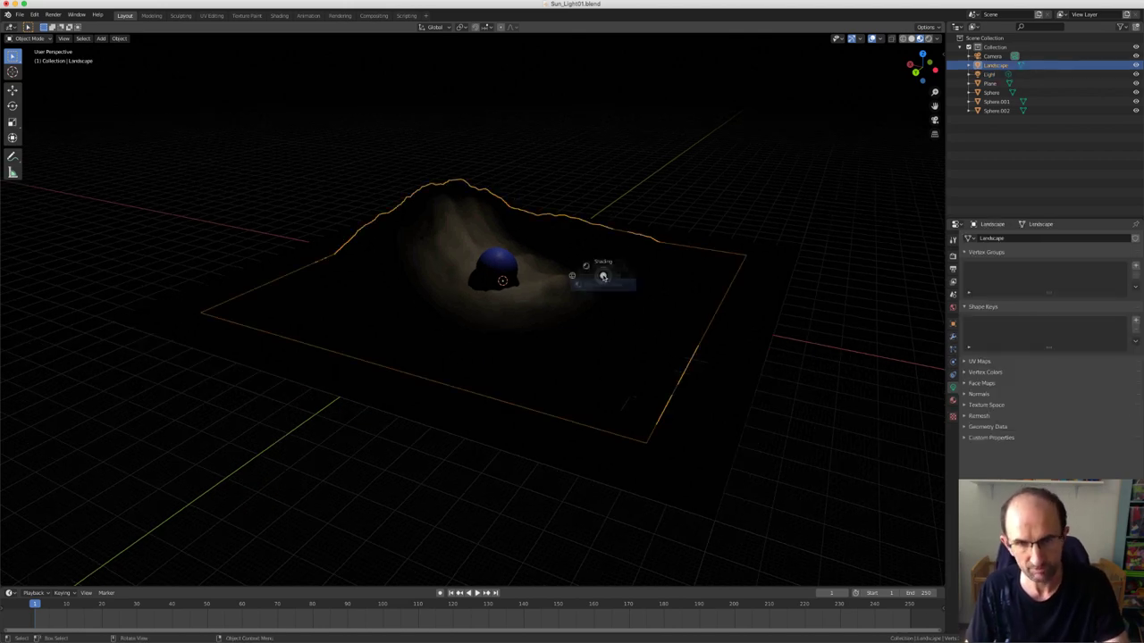
click(672, 271)
middle_drag(672, 271, 649, 276)
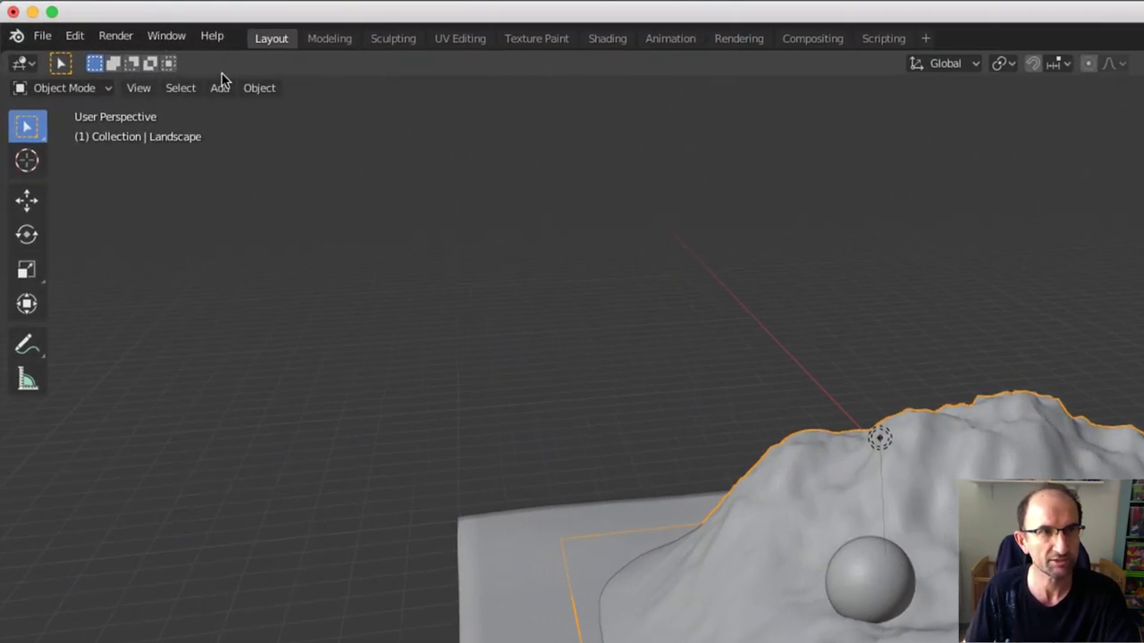
Open the Edit menu
click(74, 36)
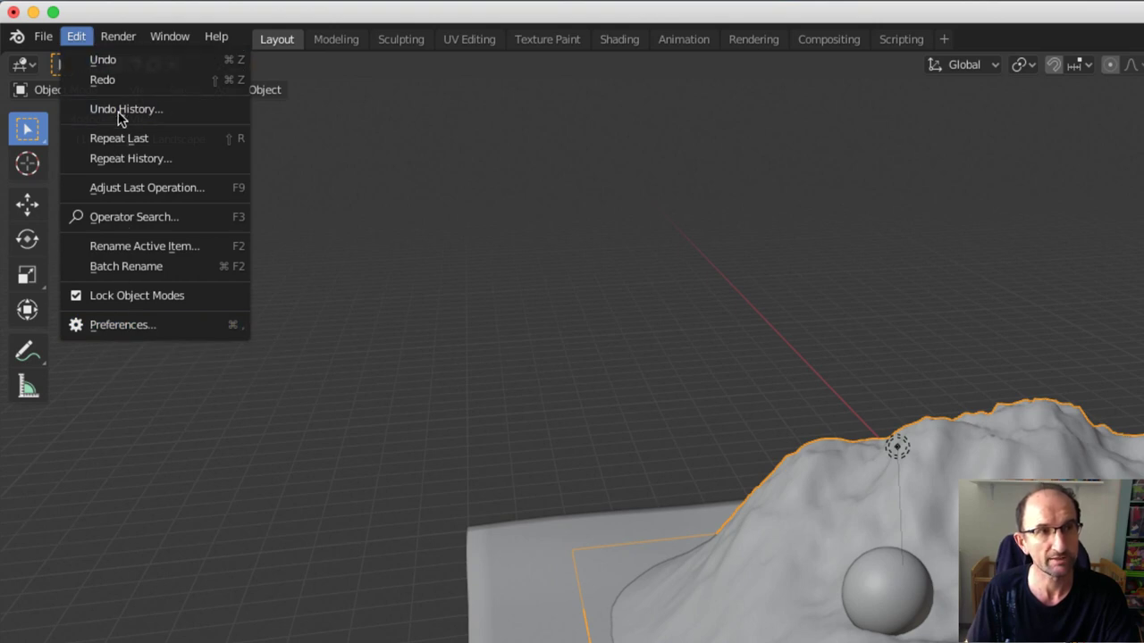
In Preferences, filter add-ons by 'land', confirm A.N.T.Landscape is enabled, then close the window
click(120, 324)
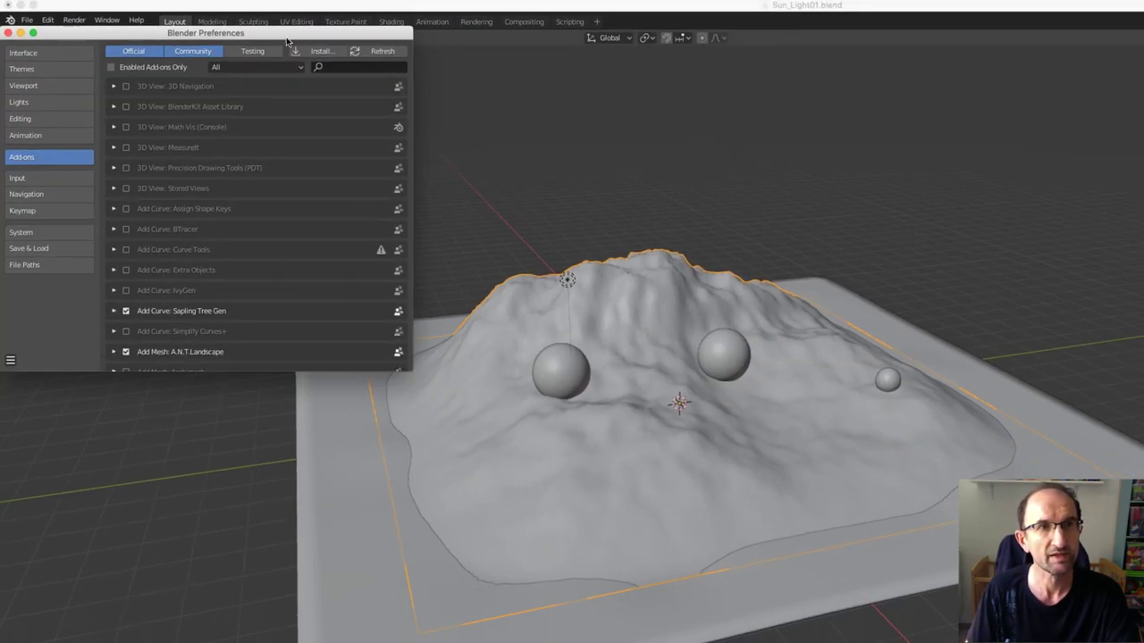
mouse_move(287, 40)
mouse_down()
mouse_move(372, 69)
mouse_move(477, 78)
mouse_up()
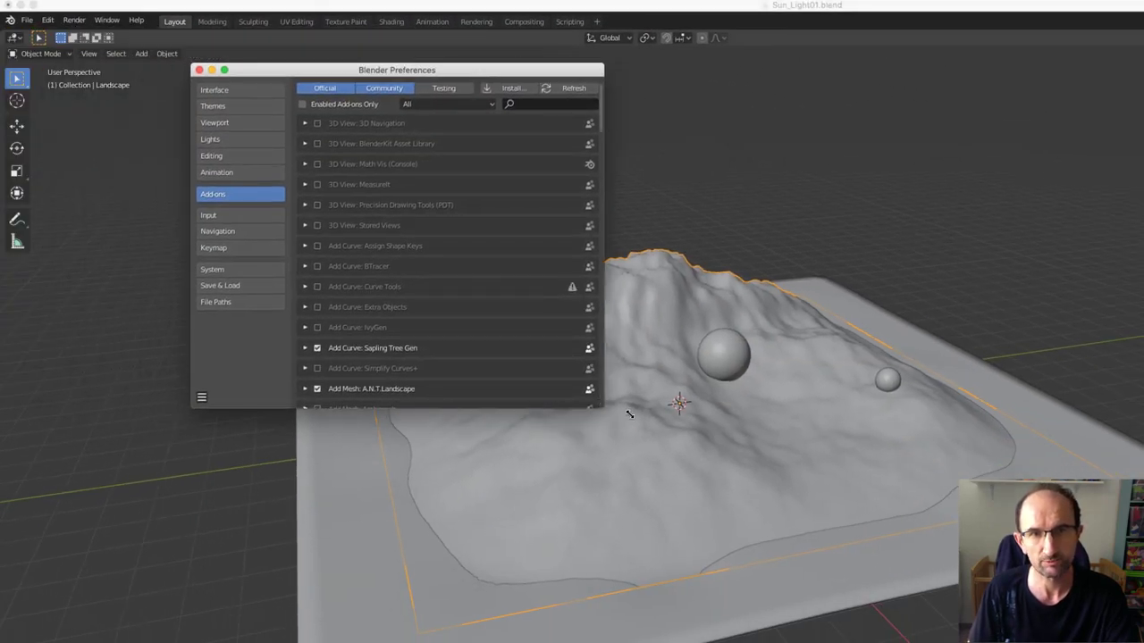
drag(629, 413, 1117, 608)
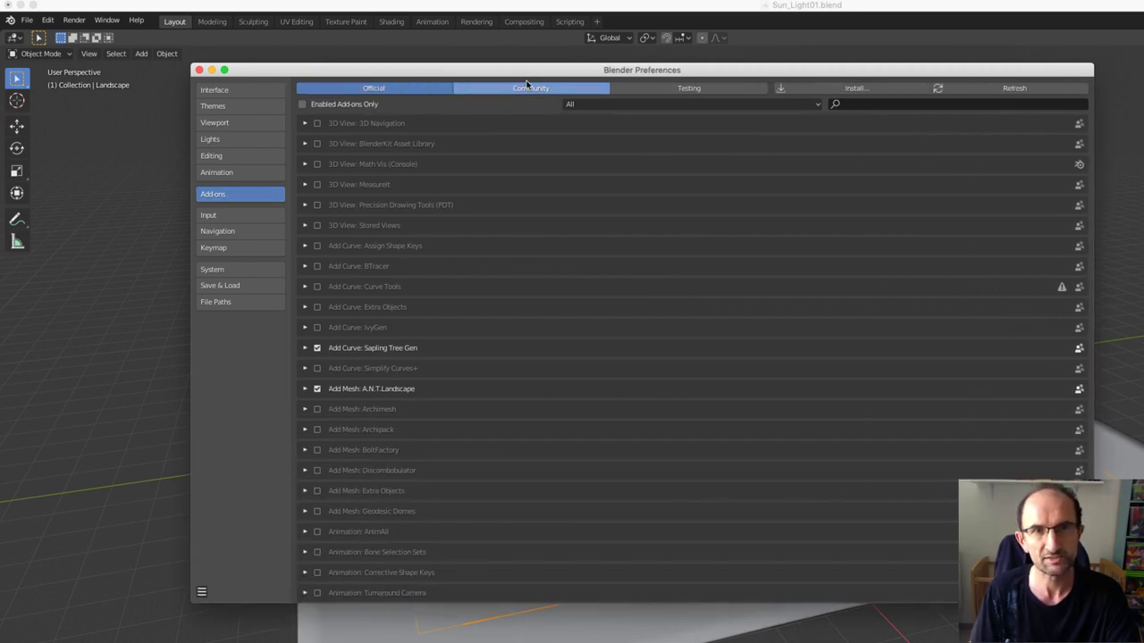
click(860, 105)
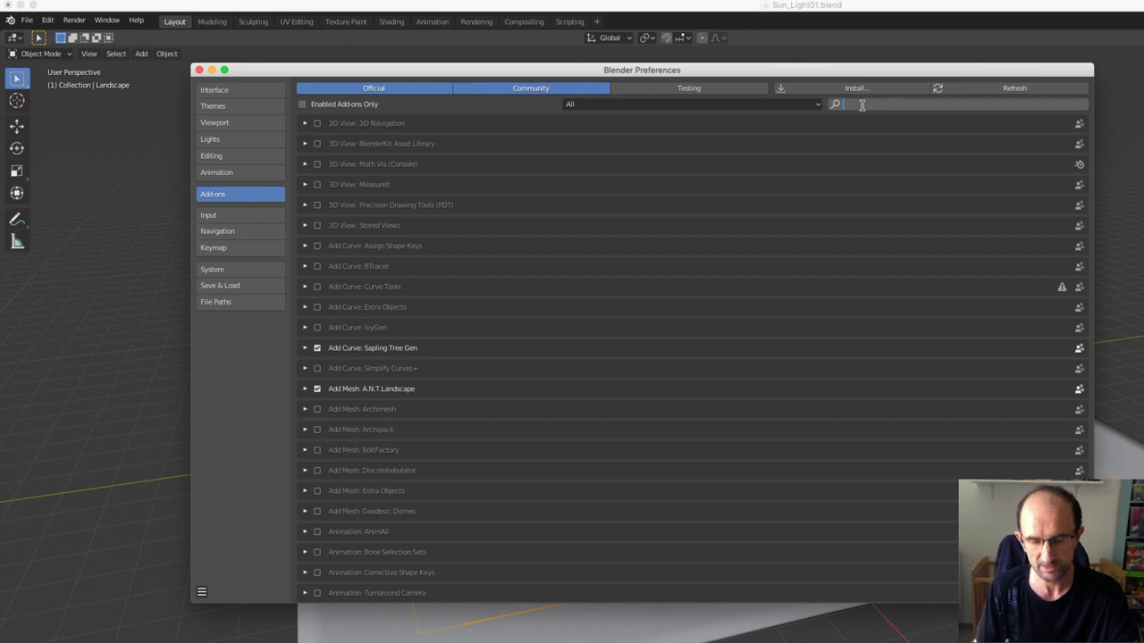
text(lan)
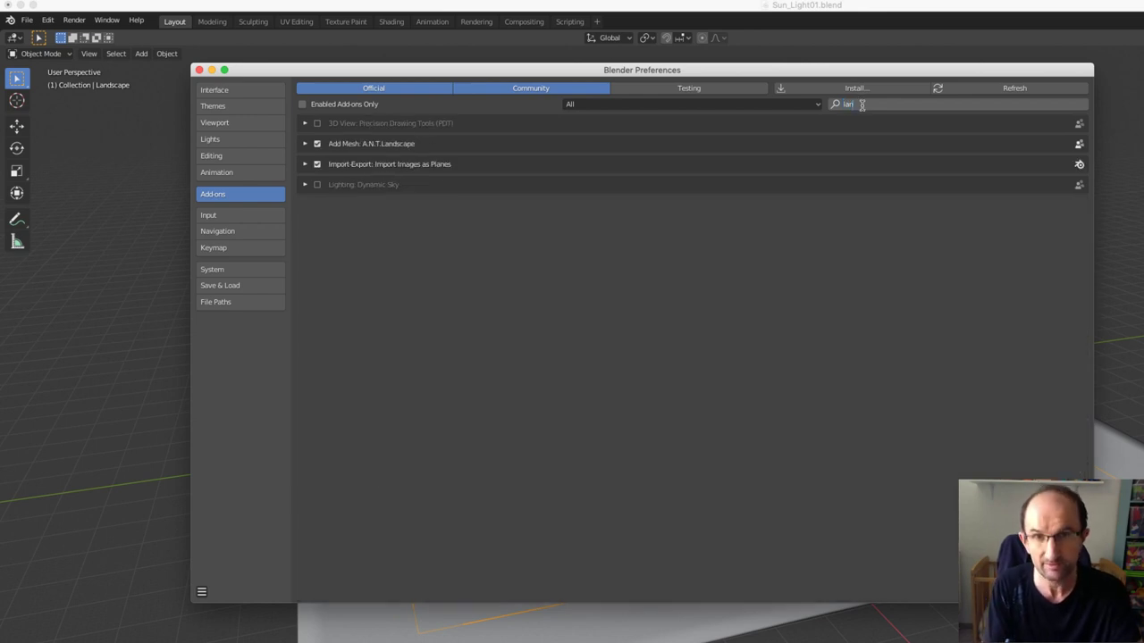
text(d)
key(Return)
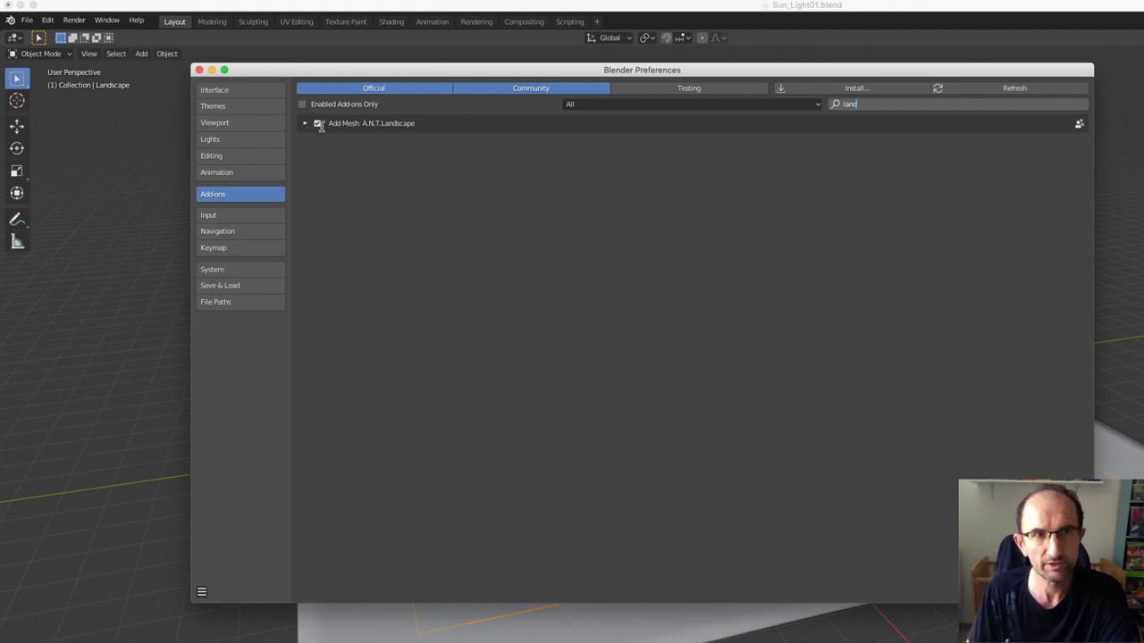
click(198, 69)
mouse_move(638, 403)
middle_down()
mouse_move(664, 420)
mouse_move(663, 432)
mouse_move(642, 429)
middle_up()
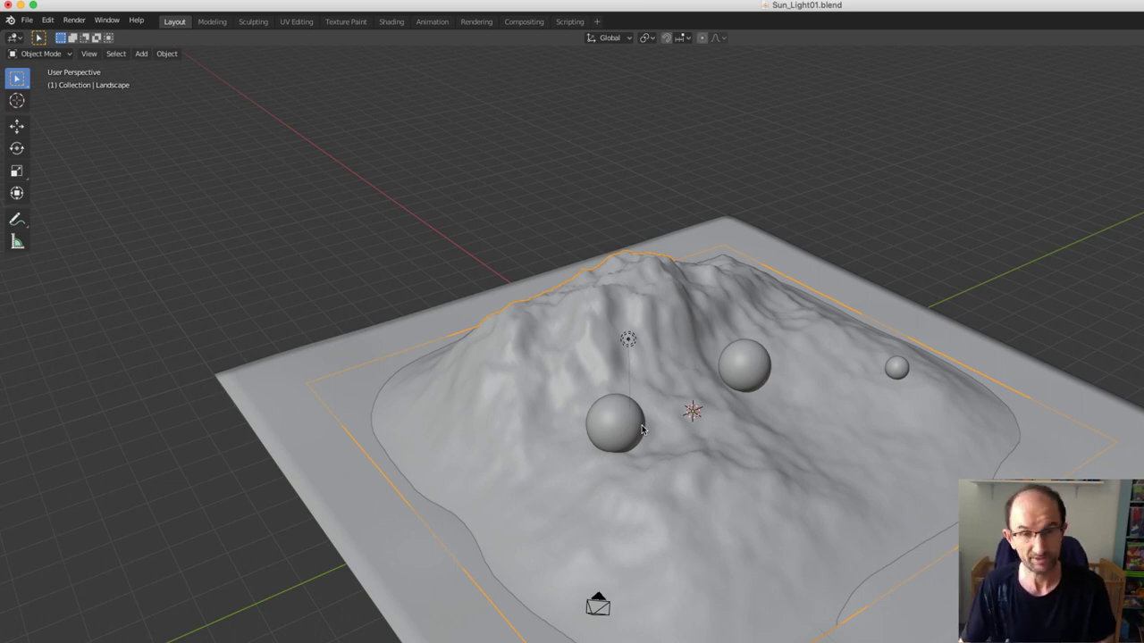
Add a new A.N.T. Landscape mesh and browse its terrain presets
key(shift+a)
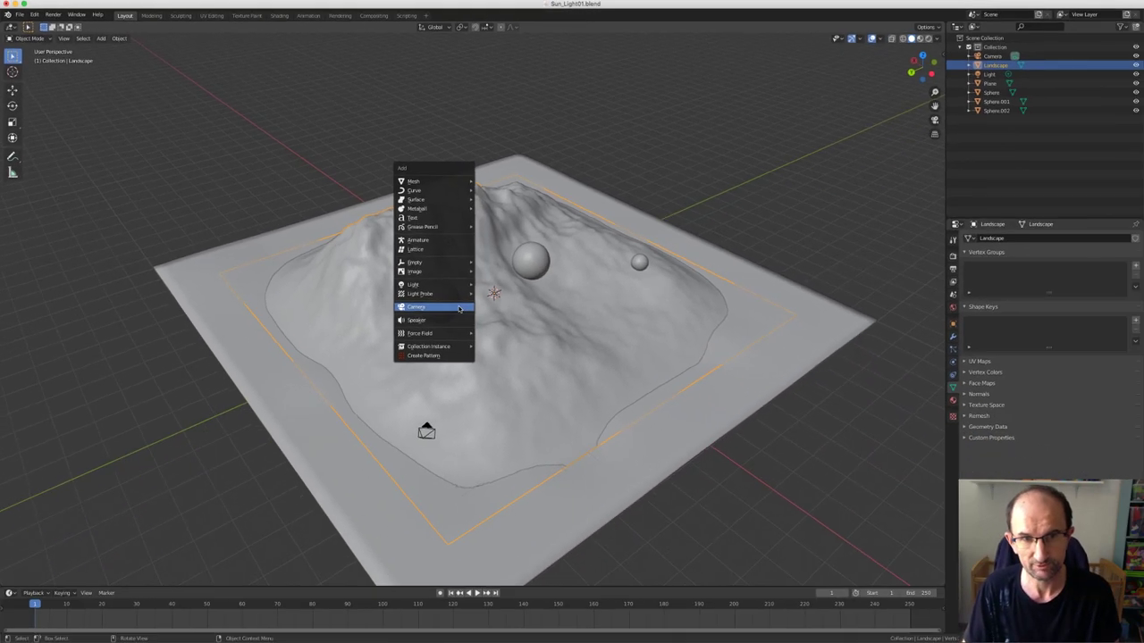
mouse_move(413, 182)
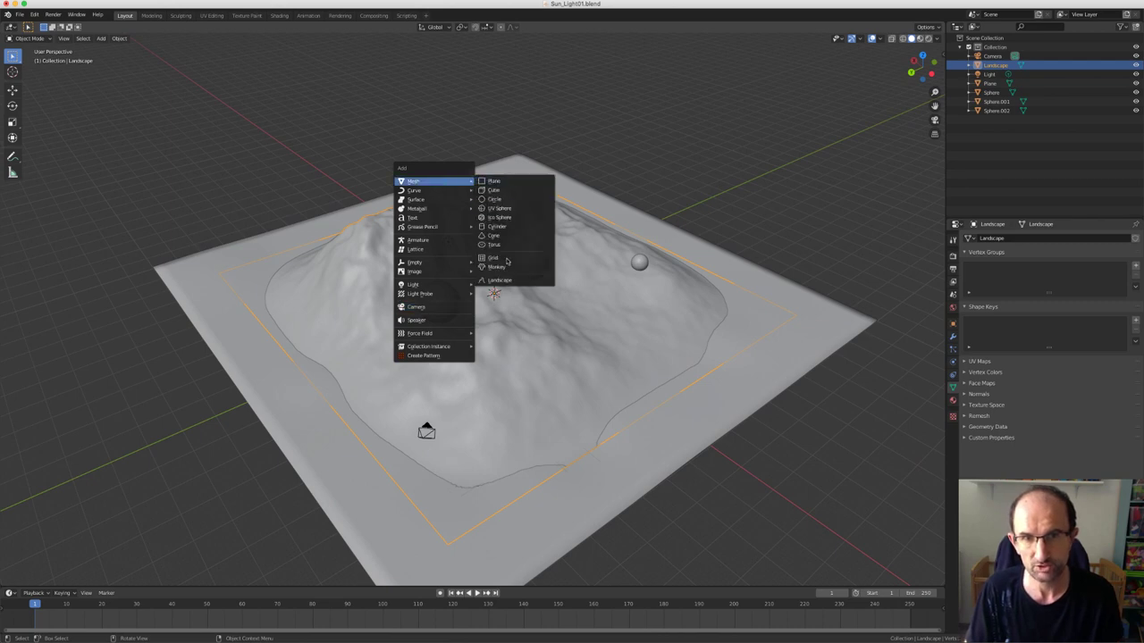
click(506, 281)
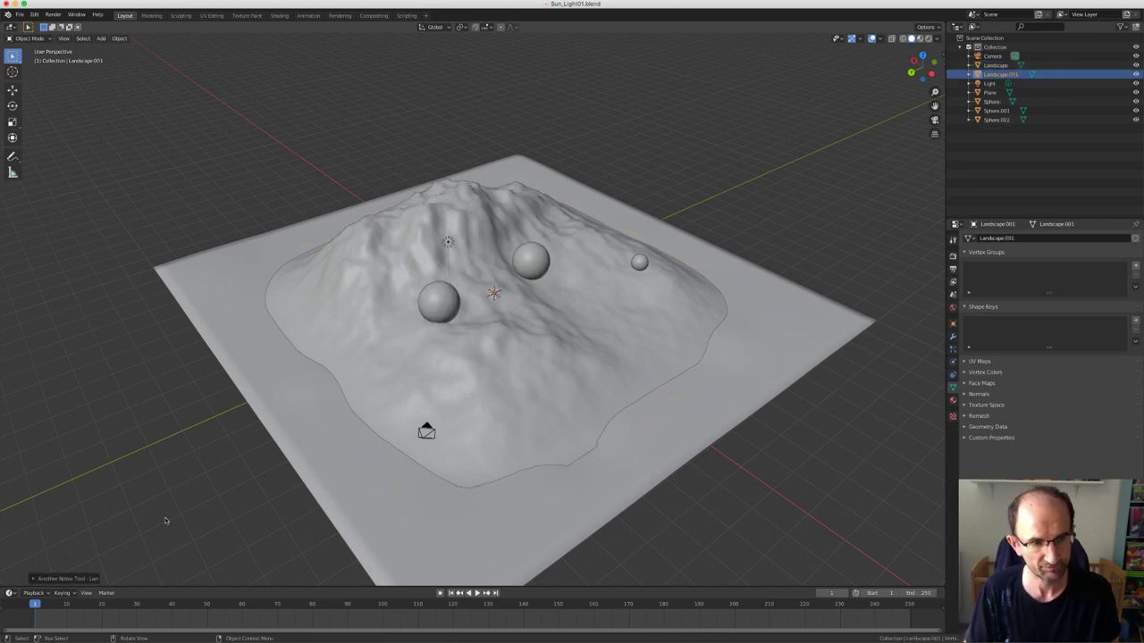
click(54, 578)
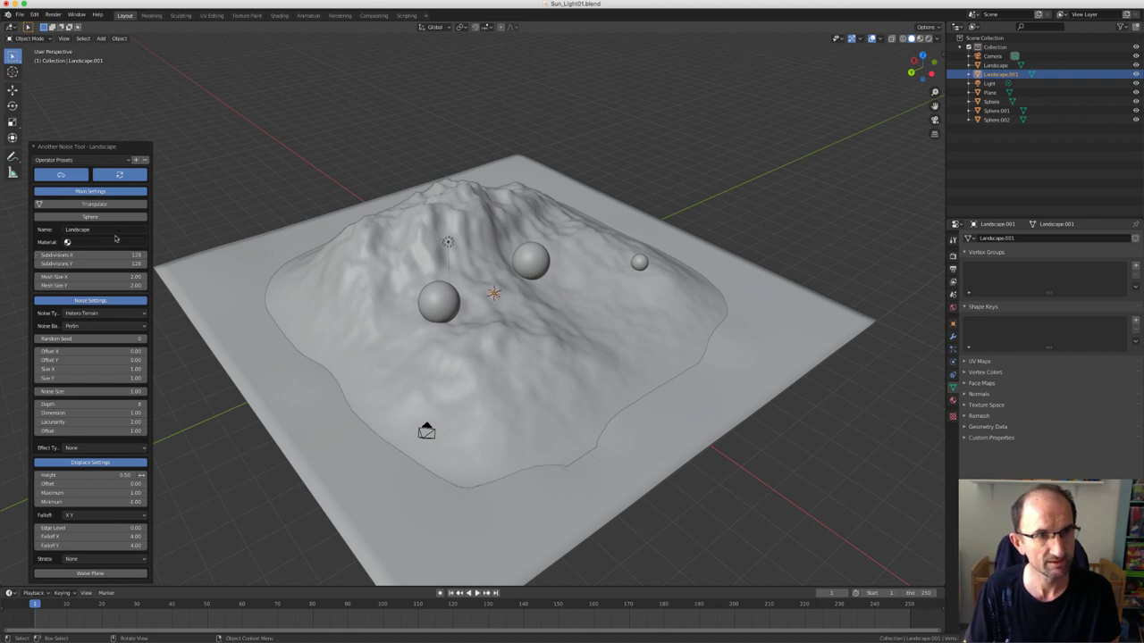
click(114, 161)
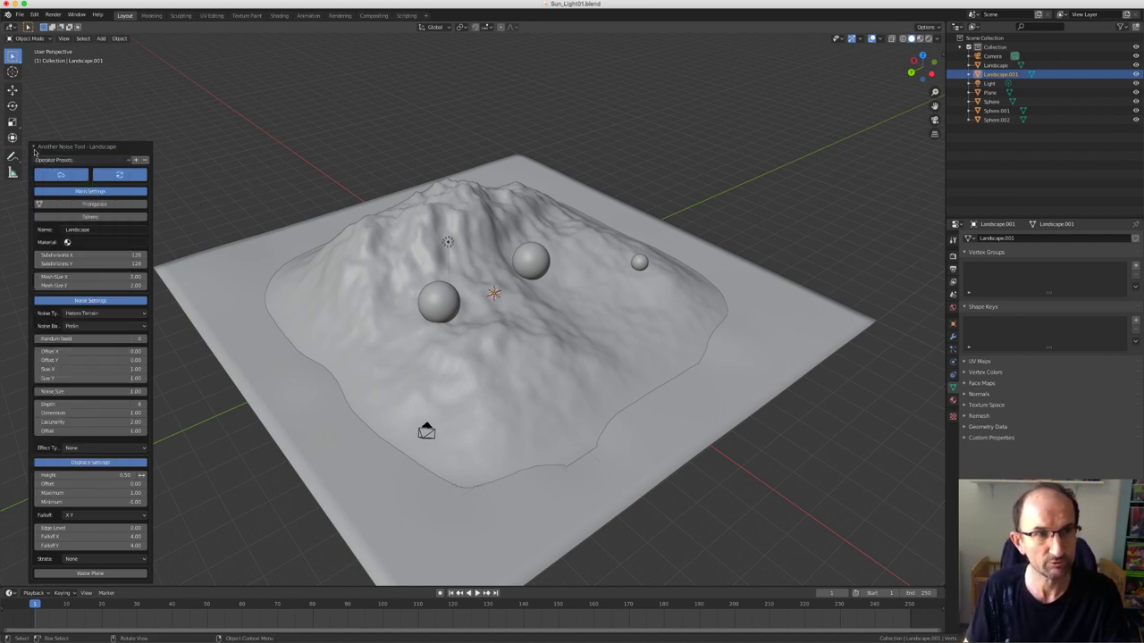
click(38, 150)
Switch to rendered shading and select the light to show its settings
middle_drag(38, 154, 612, 286)
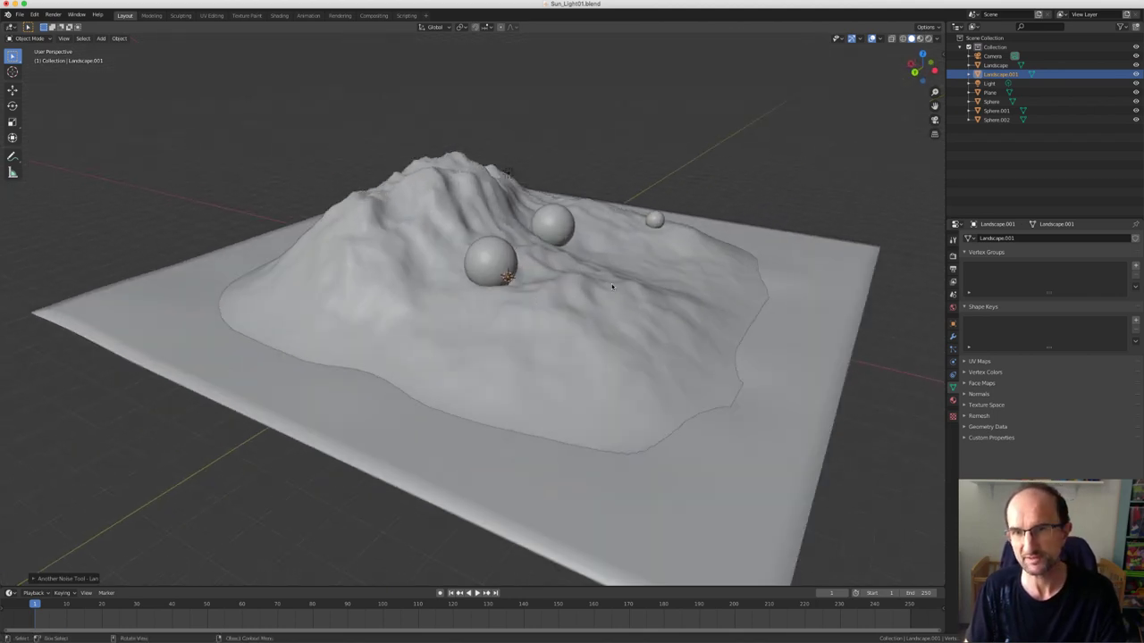
key(z)
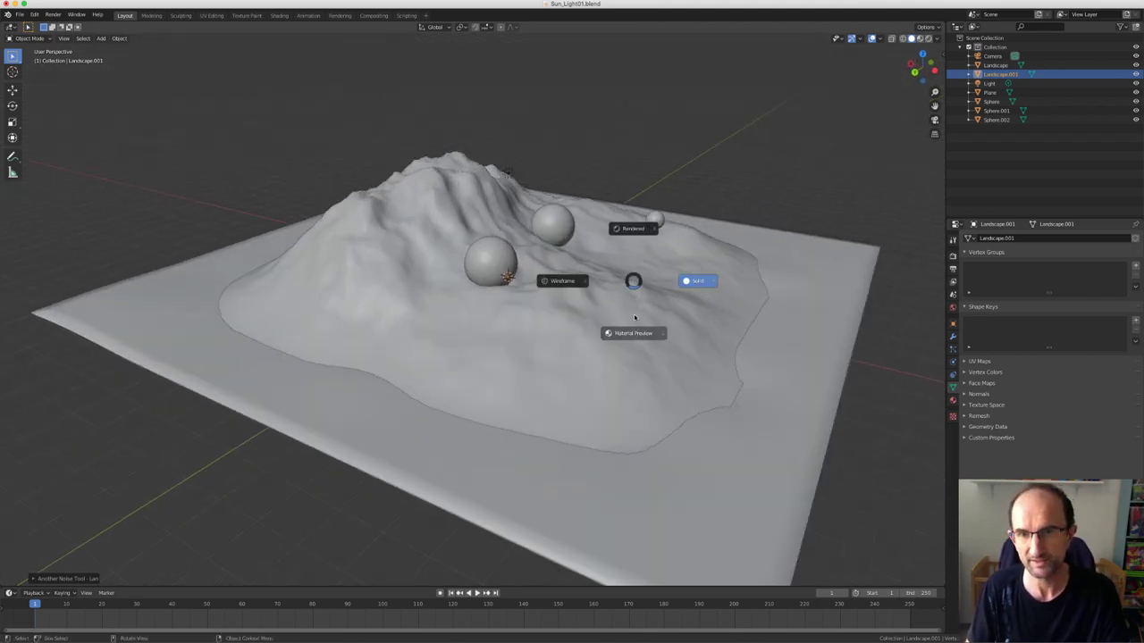
click(635, 317)
middle_drag(635, 295, 595, 286)
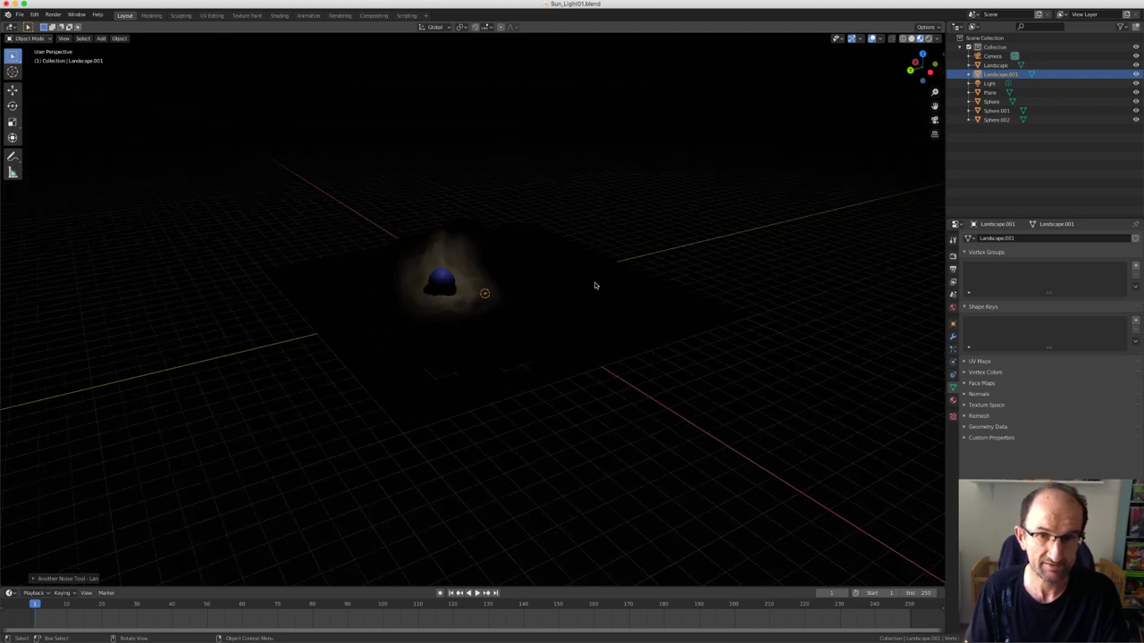
click(449, 244)
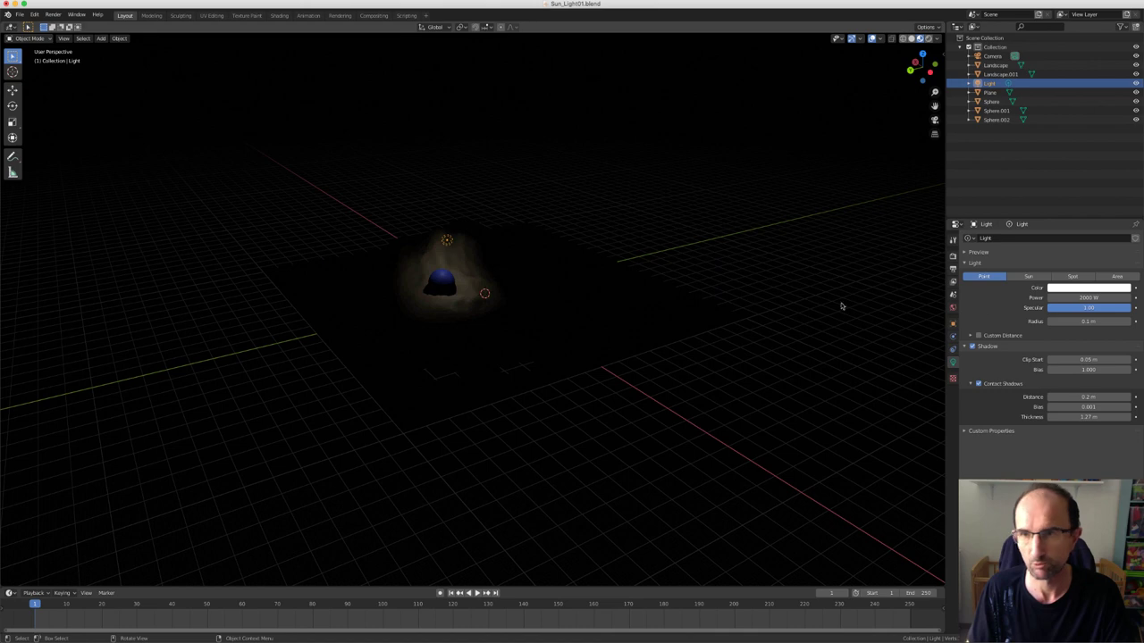
Change the light type to Sun and edit its strength value
click(1030, 277)
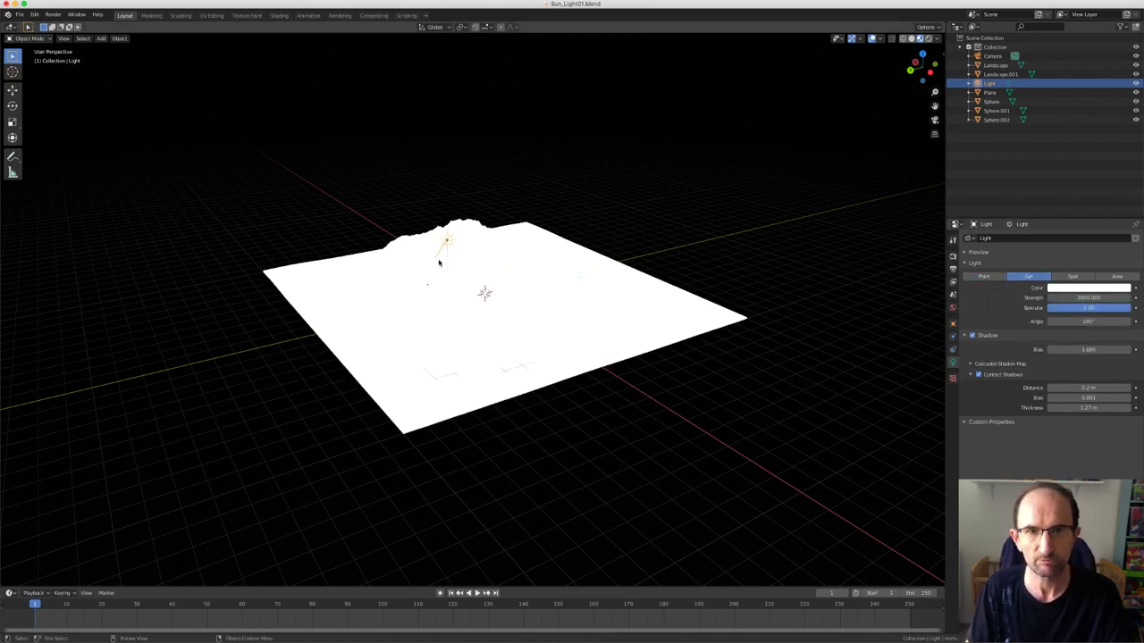
click(1079, 298)
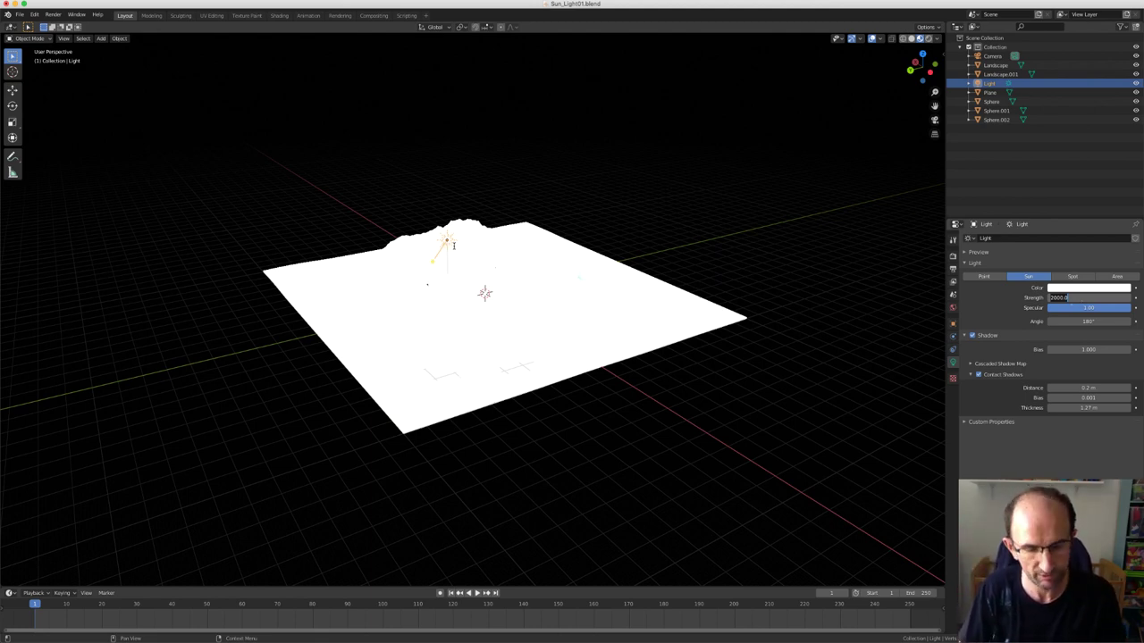
key(Tab)
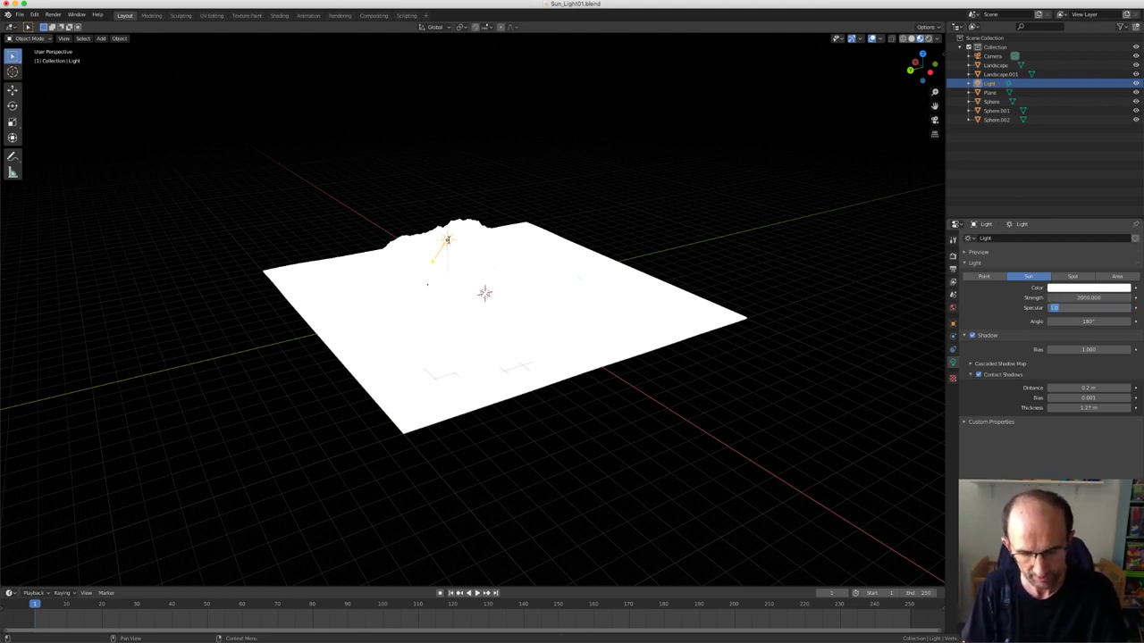
key(Return)
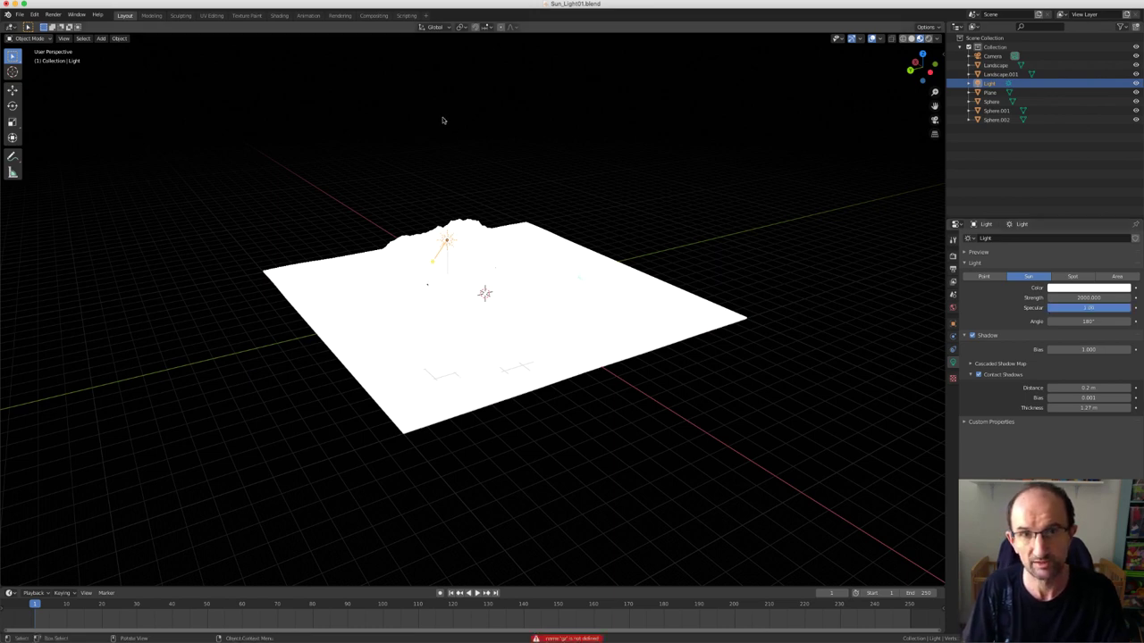
Raise the Sun lamp high above the landscape and set its strength to 10
click(448, 241)
click(448, 240)
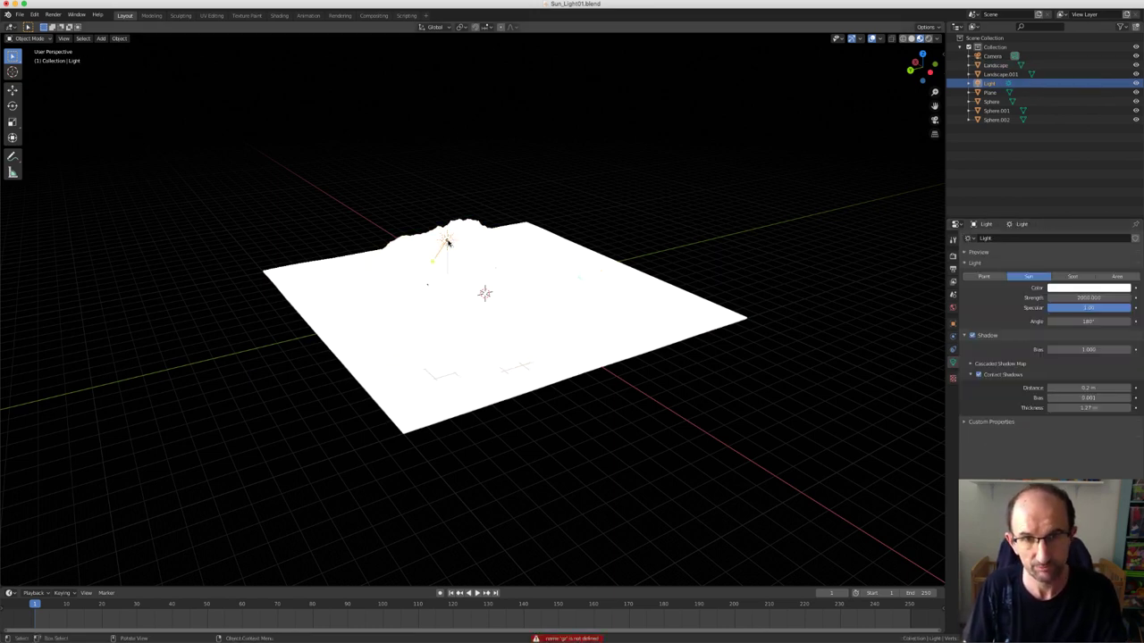
key(g)
key(z)
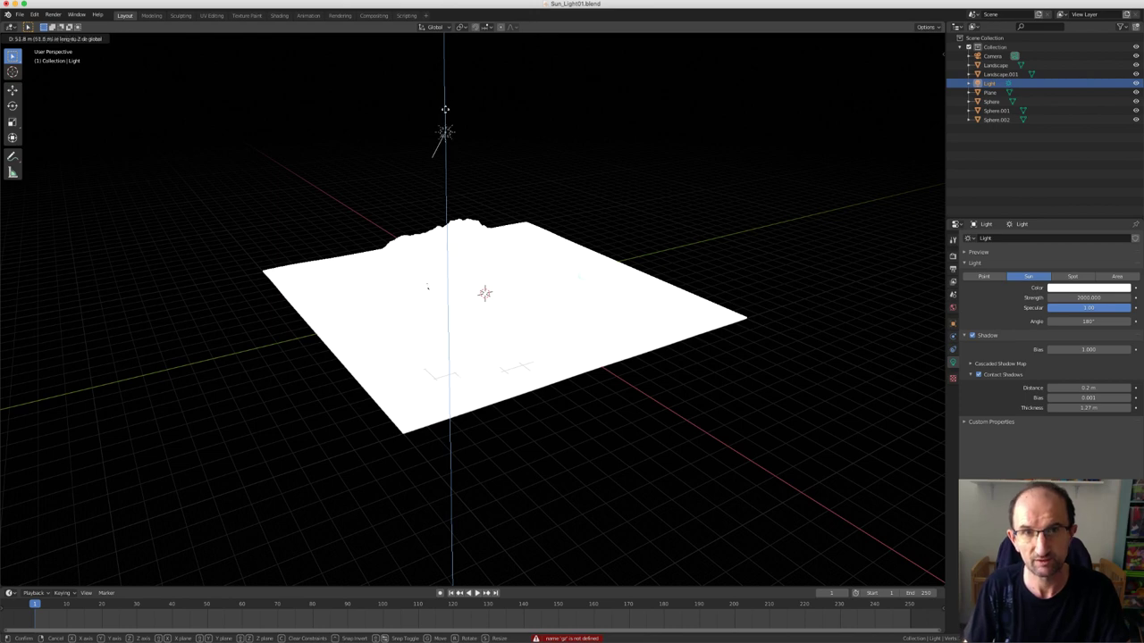
click(500, 135)
double_click(1082, 298)
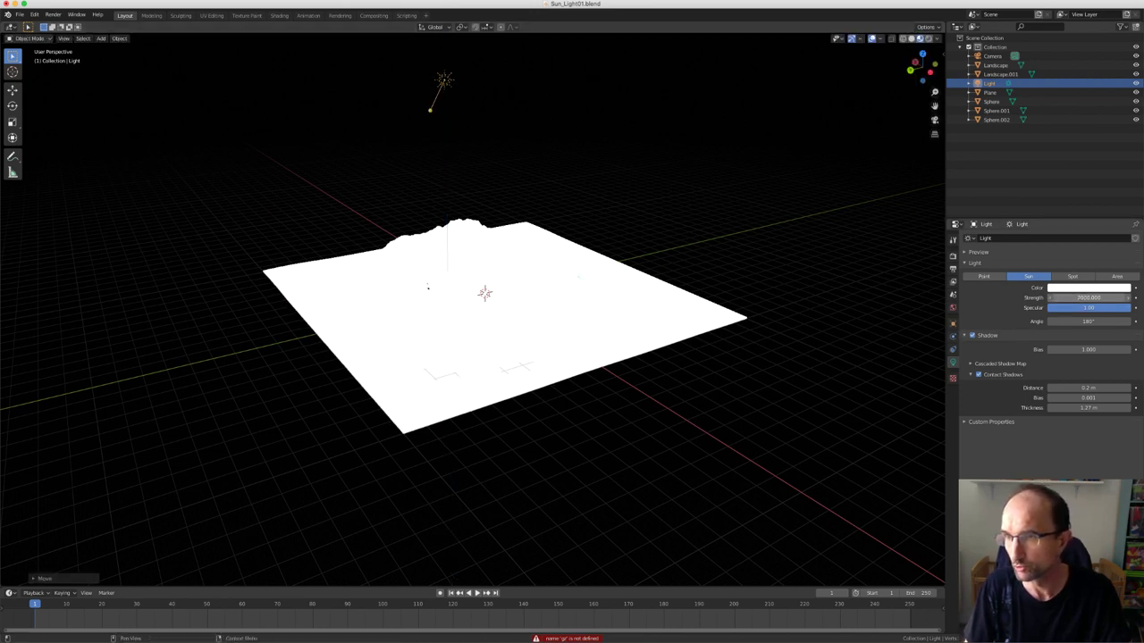
text(2)
key(Return)
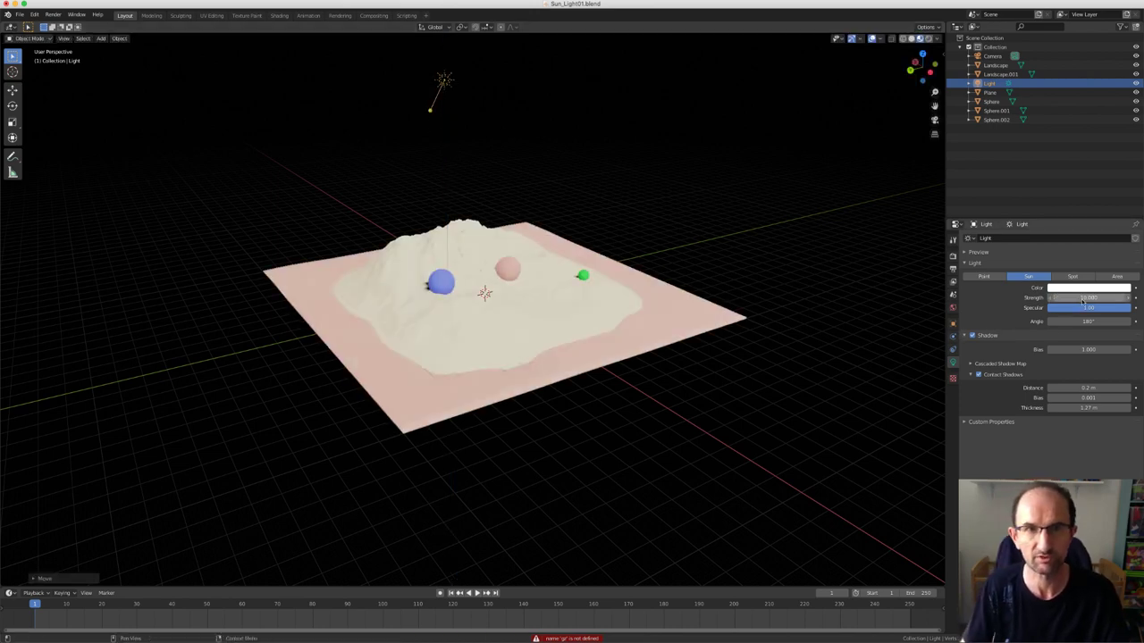
mouse_move(679, 313)
middle_down()
mouse_move(590, 322)
mouse_move(592, 312)
mouse_move(549, 352)
middle_up()
scroll(590, 321, up, 3)
scroll(554, 327, down, 2)
scroll(556, 327, down, 2)
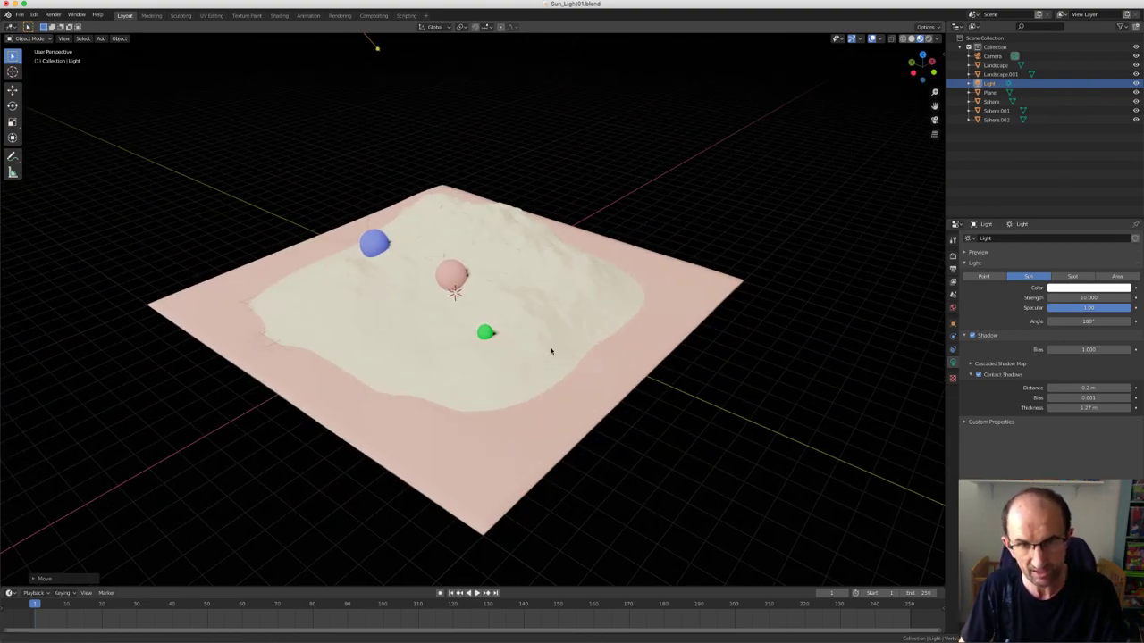
scroll(613, 383, down, 2)
scroll(620, 376, down, 2)
middle_drag(622, 376, 658, 372)
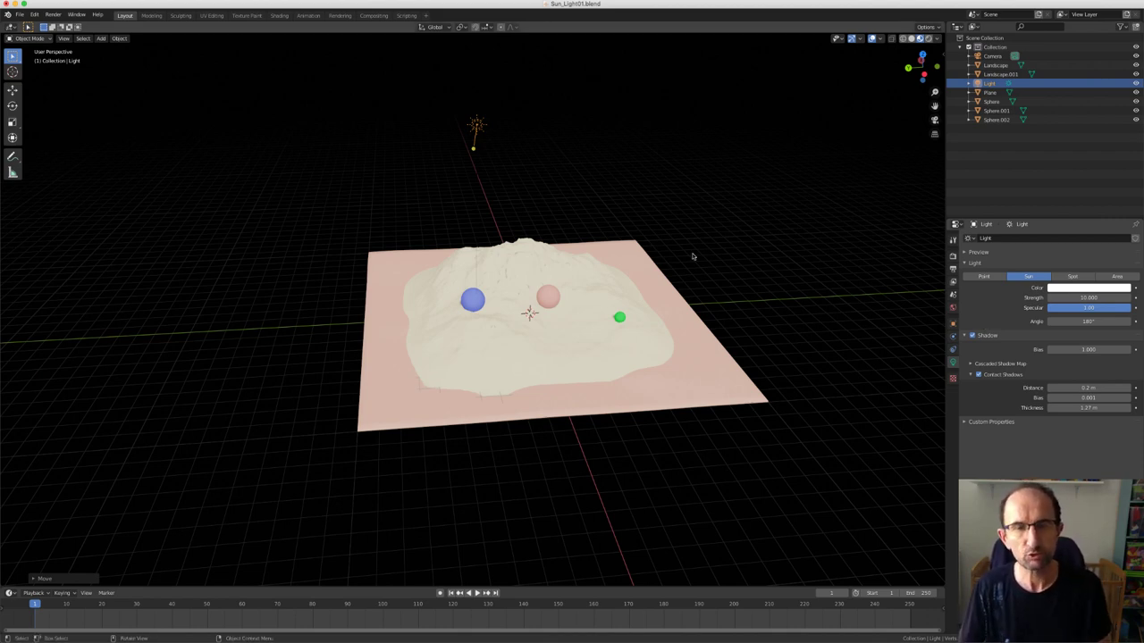
mouse_move(725, 266)
middle_down()
mouse_move(682, 256)
mouse_move(701, 264)
middle_up()
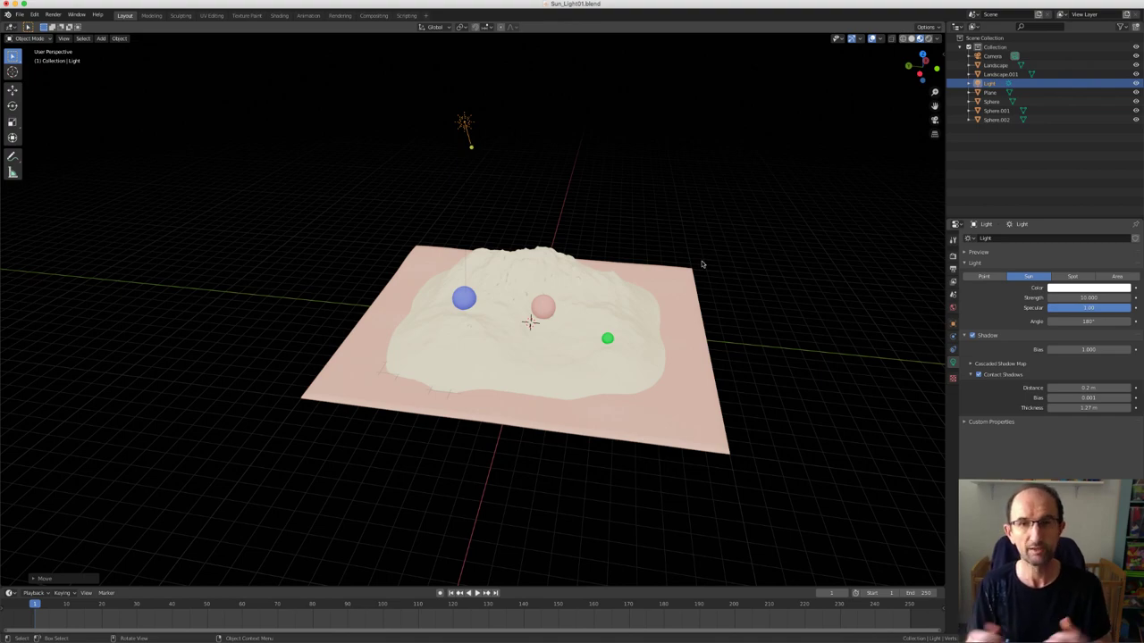
middle_drag(618, 270, 676, 335)
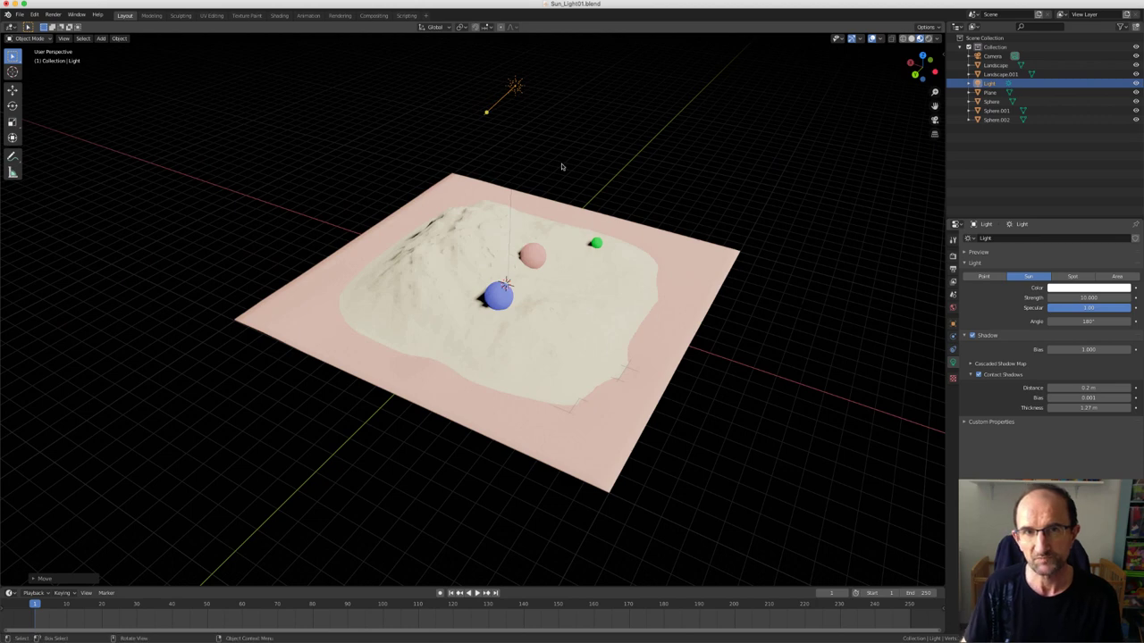
Switch the light back to a Point lamp with 2000 W power
click(983, 277)
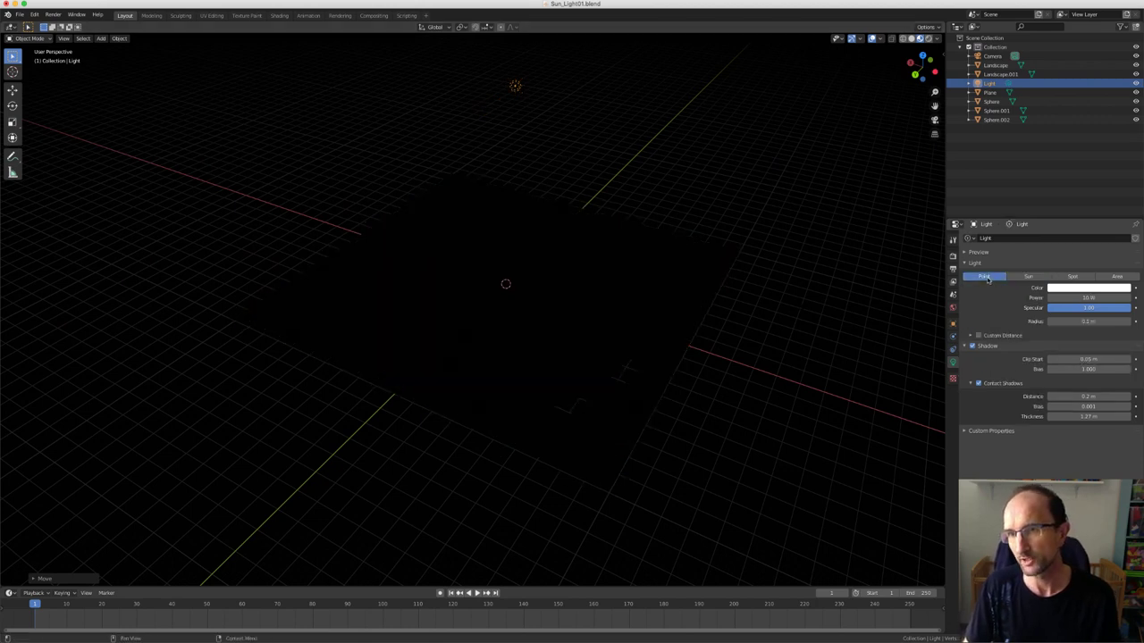
click(1078, 299)
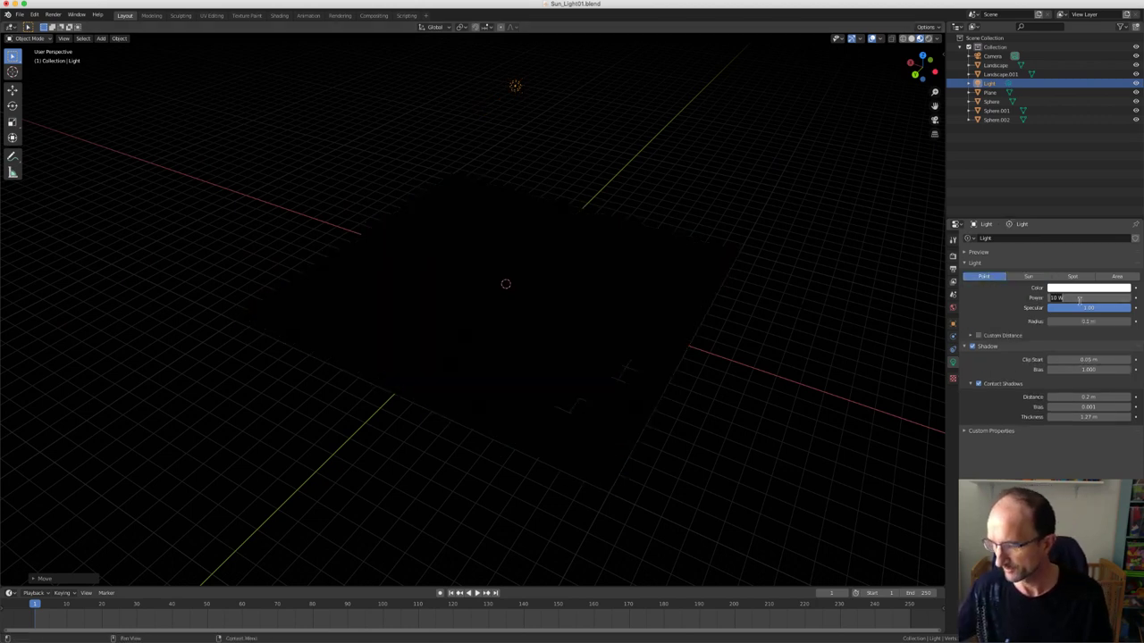
text(200)
key(Return)
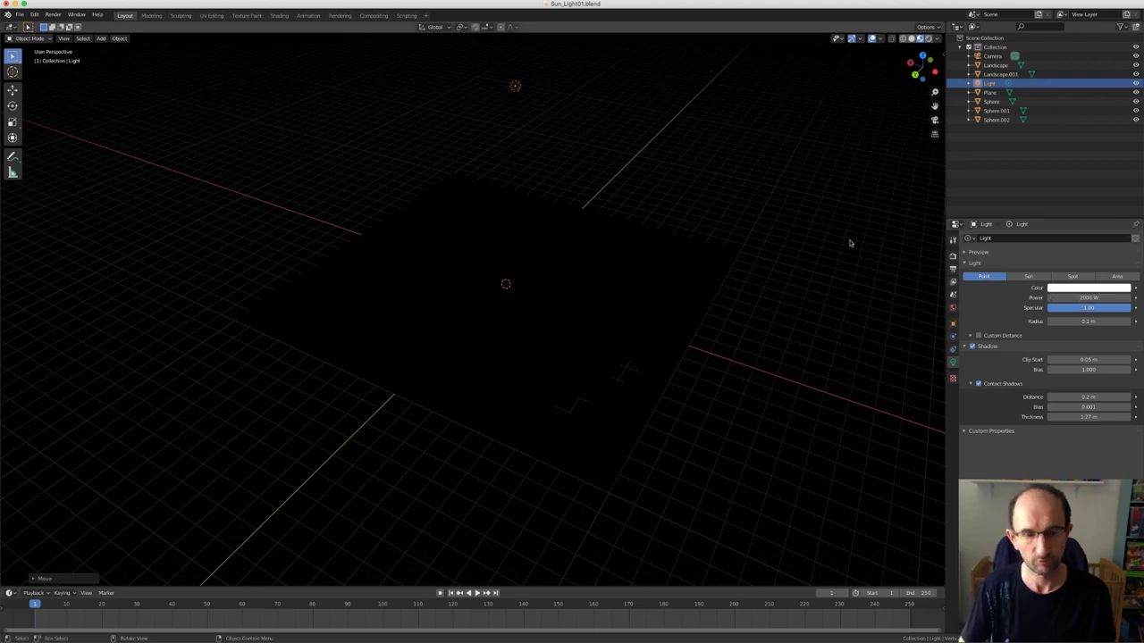
Move the Point lamp down to hover just above the blue sphere
key(g)
key(z)
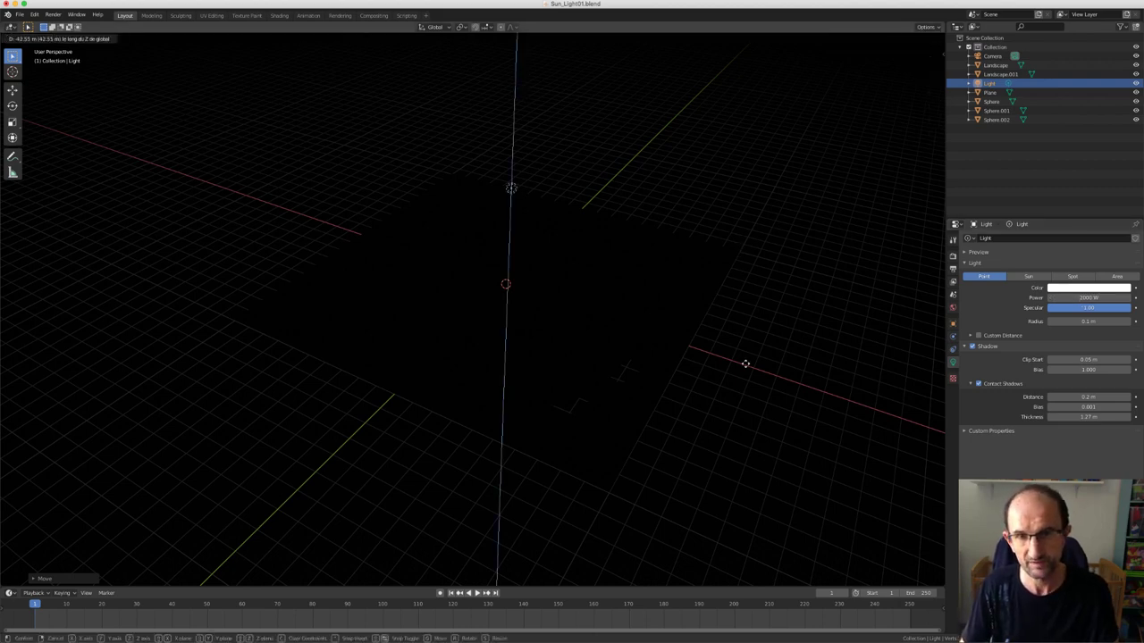
click(746, 406)
mouse_move(570, 304)
middle_down()
mouse_move(580, 311)
mouse_move(501, 283)
middle_up()
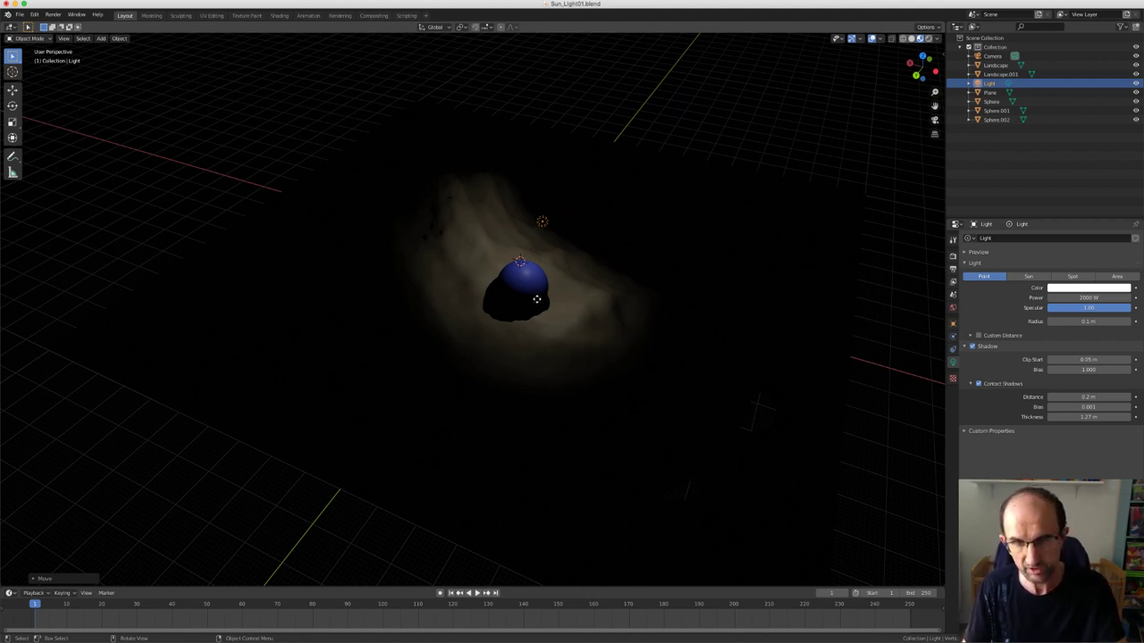
key(g)
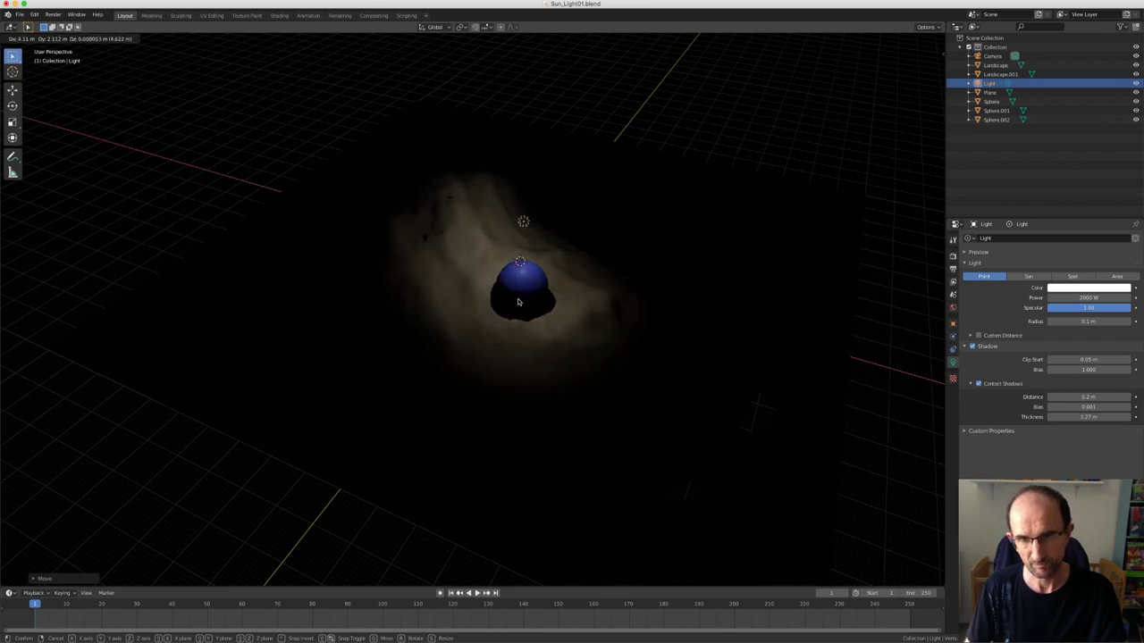
click(518, 302)
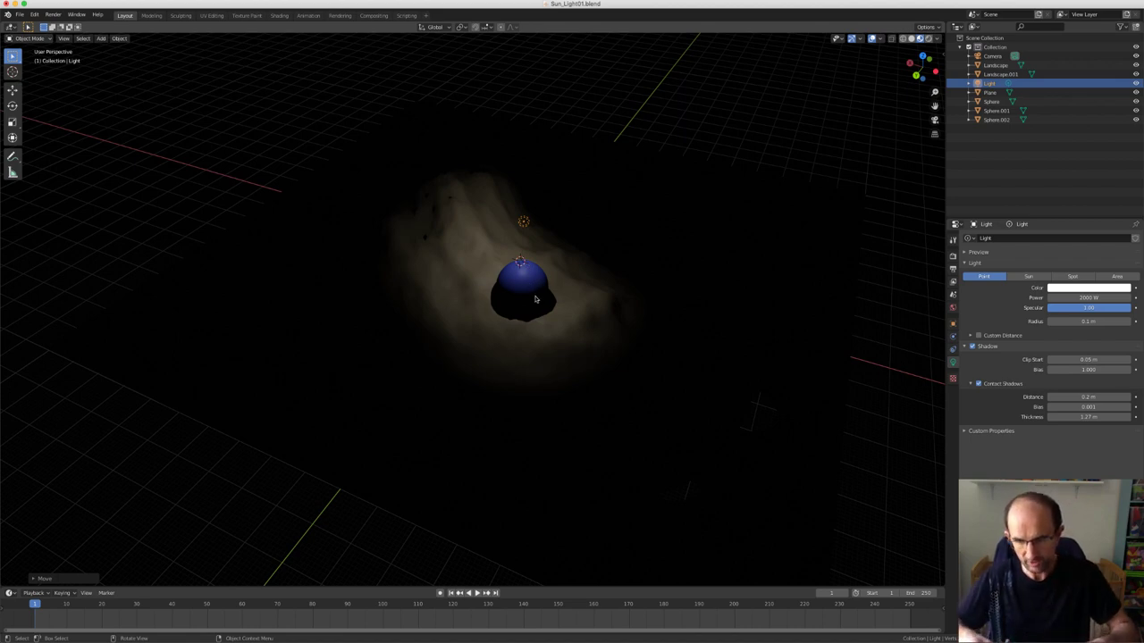
key(g)
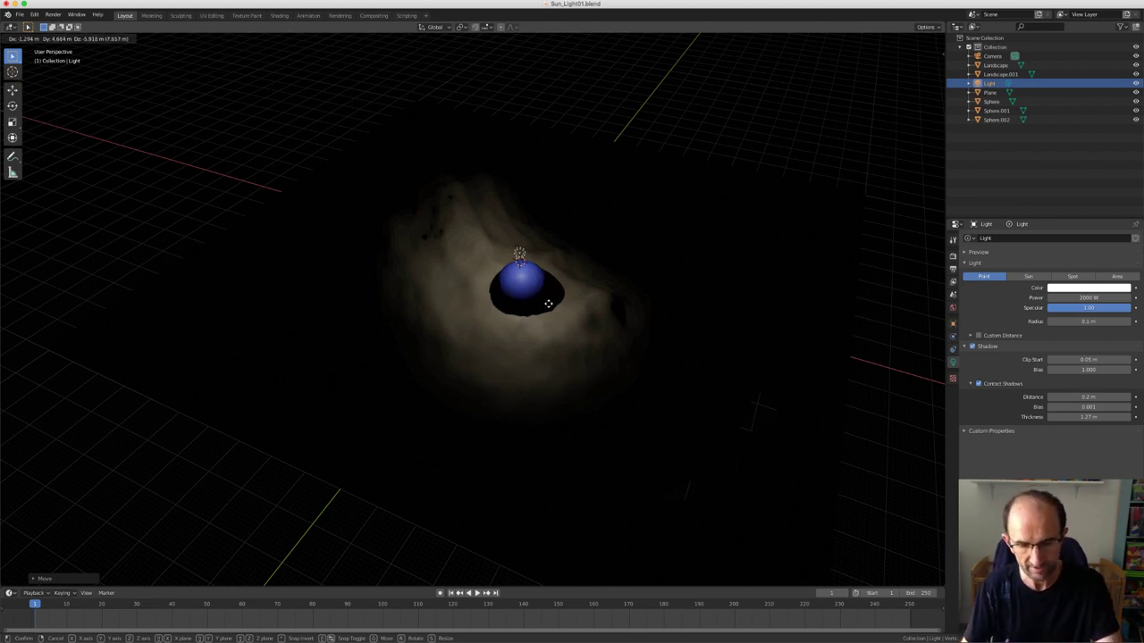
key(z)
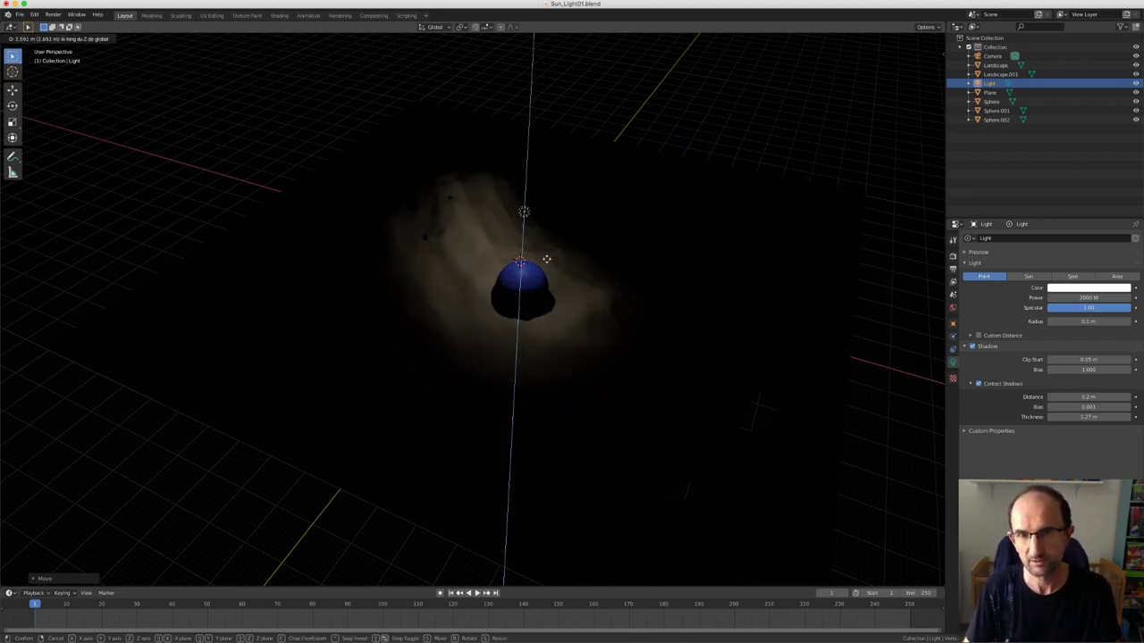
click(543, 241)
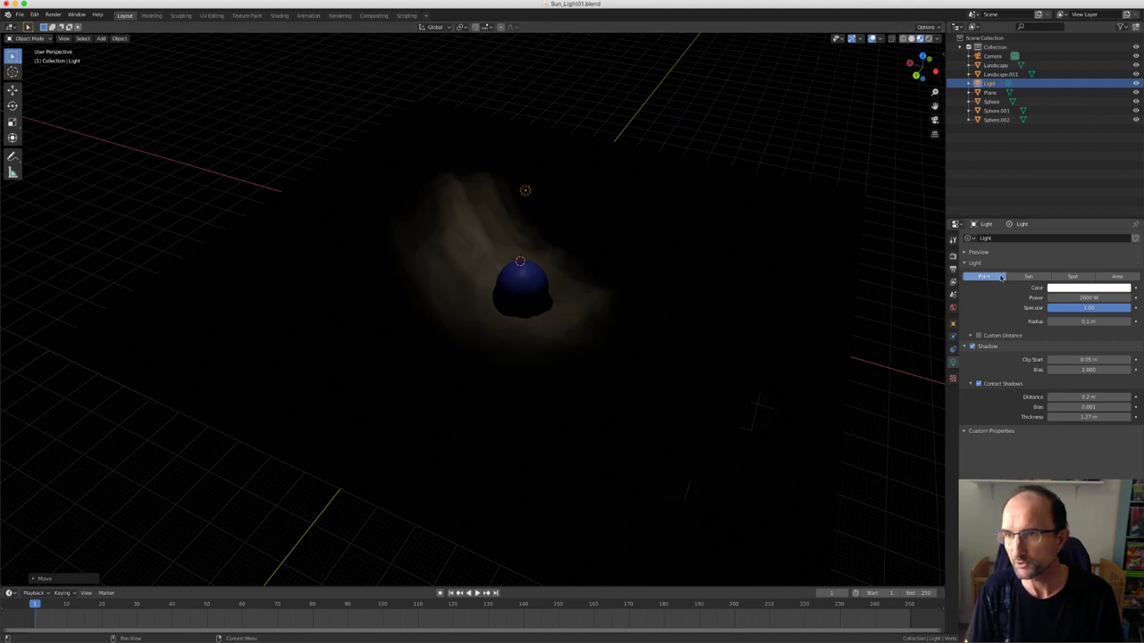
Switch the light back to a Sun lamp with strength 20
click(1027, 277)
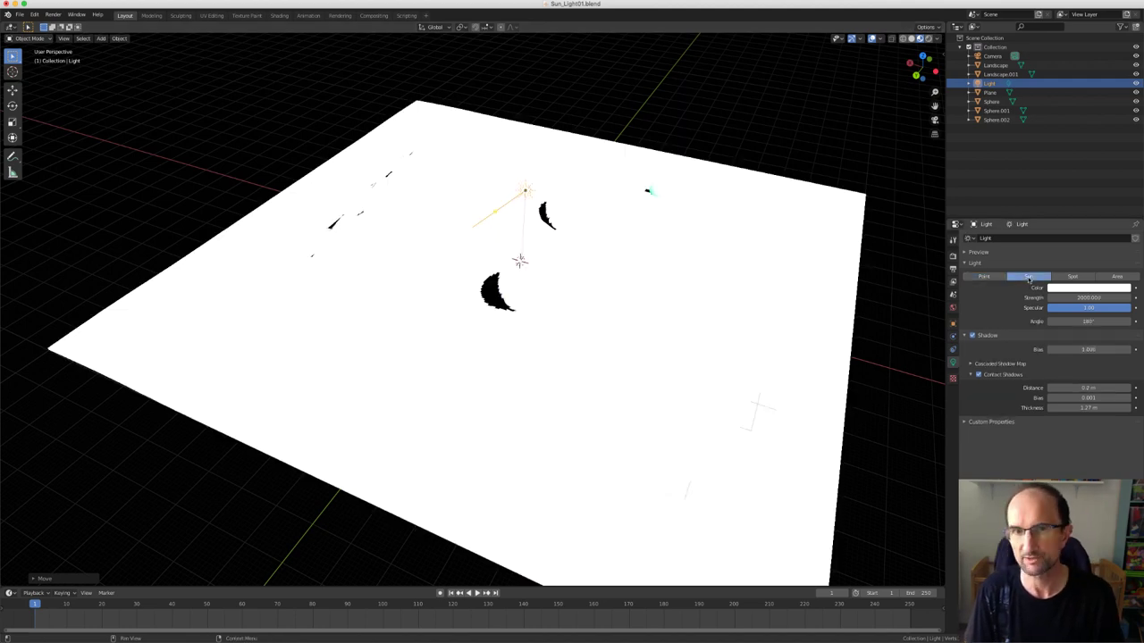
click(1075, 299)
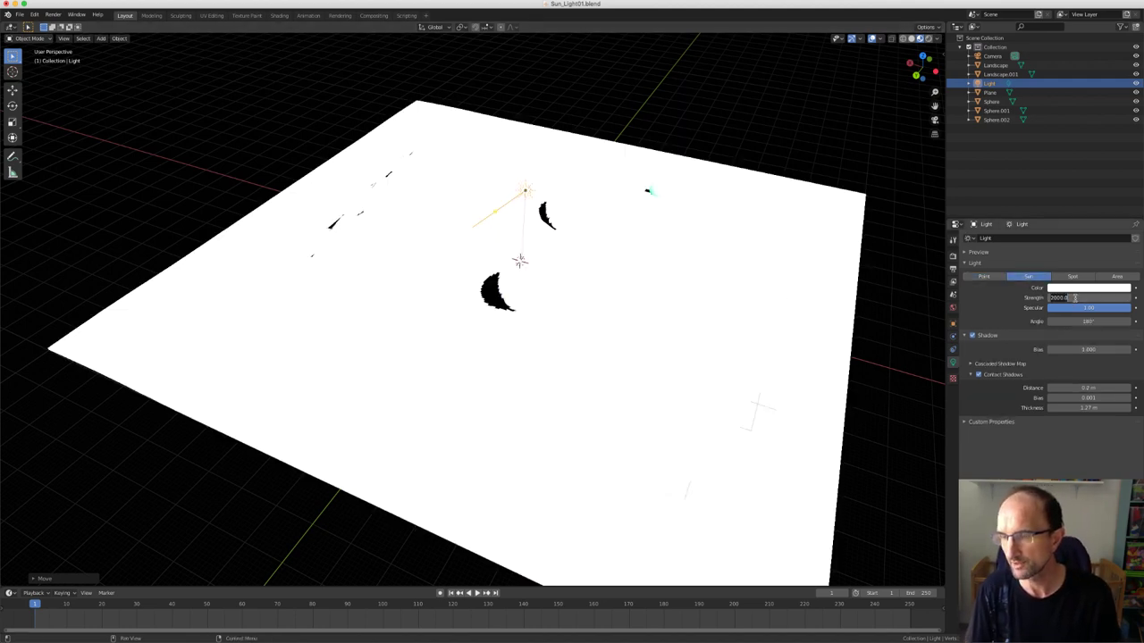
text(20)
key(Return)
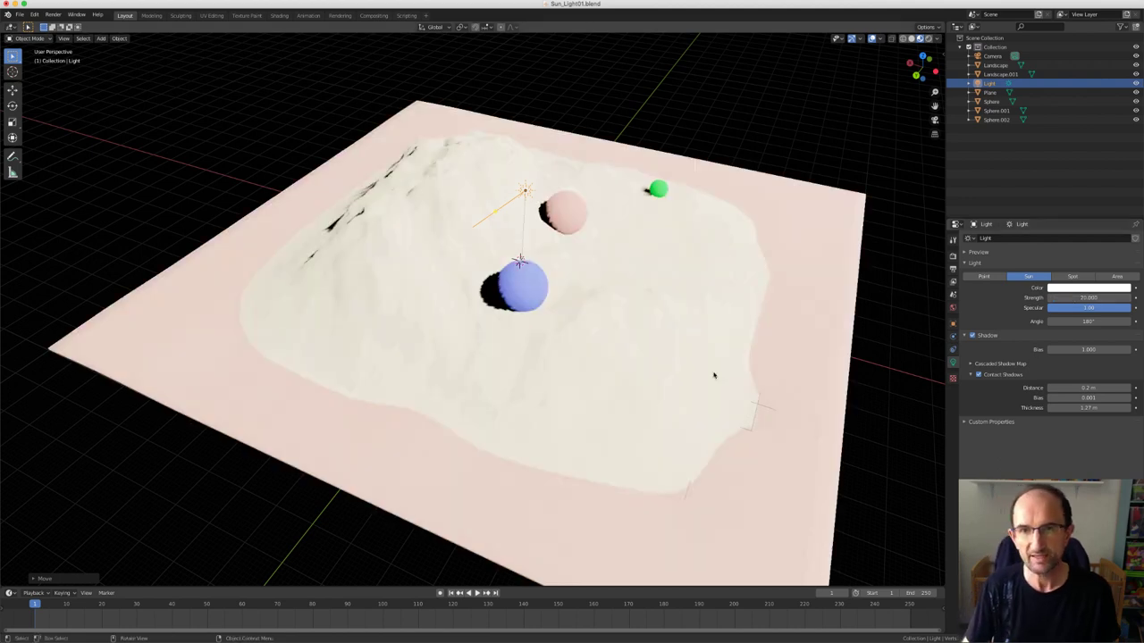
Place the Sun lamp below the landscape and view the scene in Front Orthographic
middle_drag(715, 378, 689, 352)
key(KP_1)
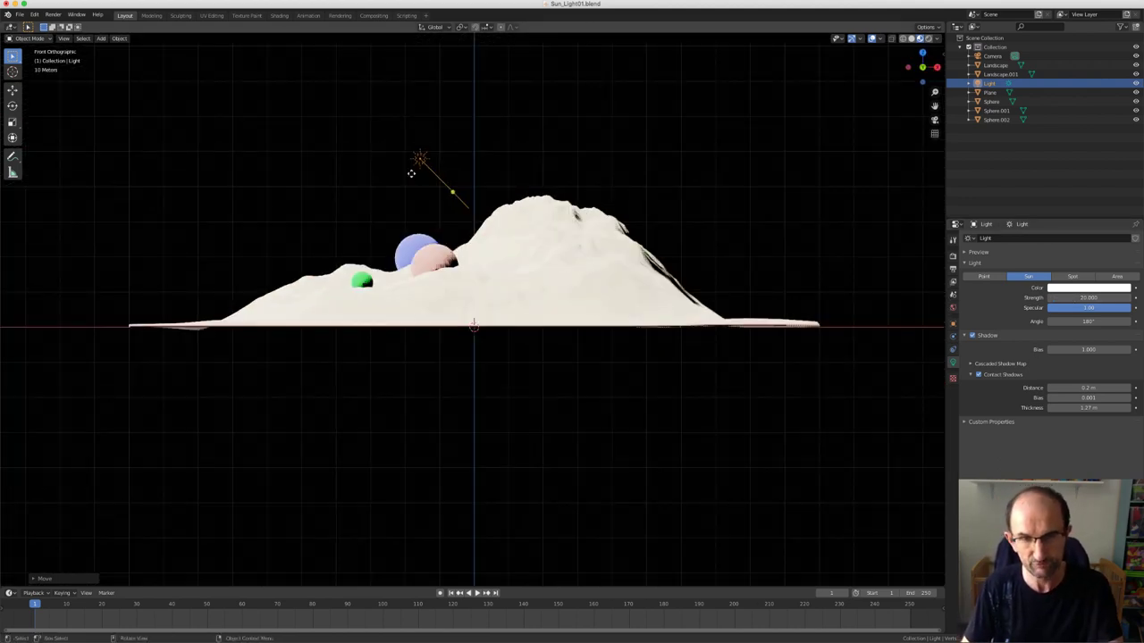
key(g)
click(393, 382)
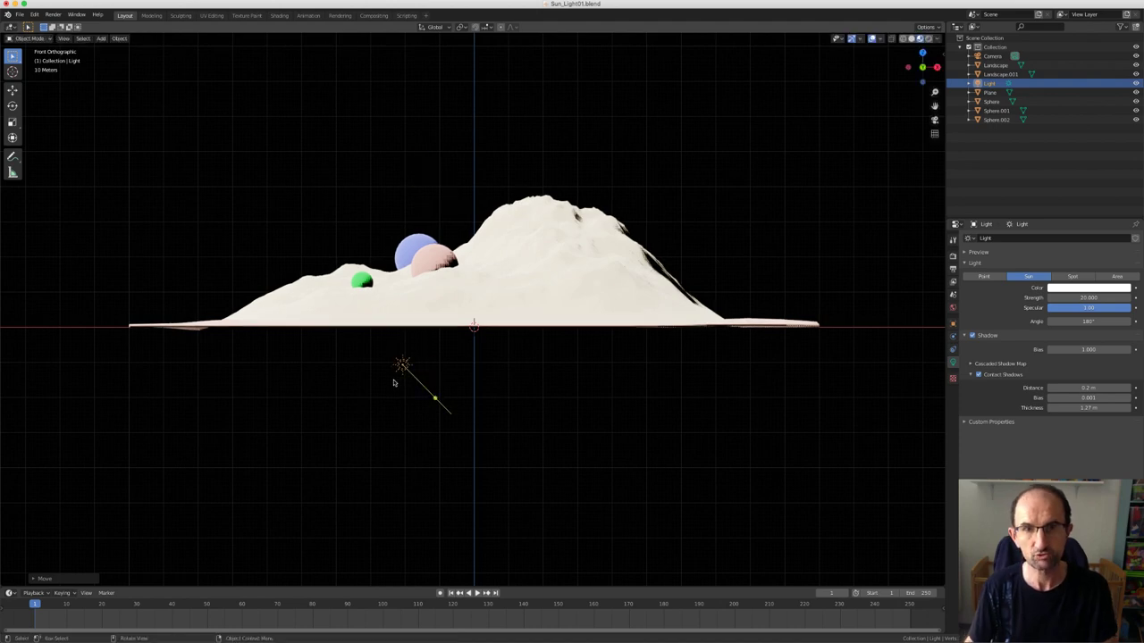
middle_drag(393, 383, 514, 390)
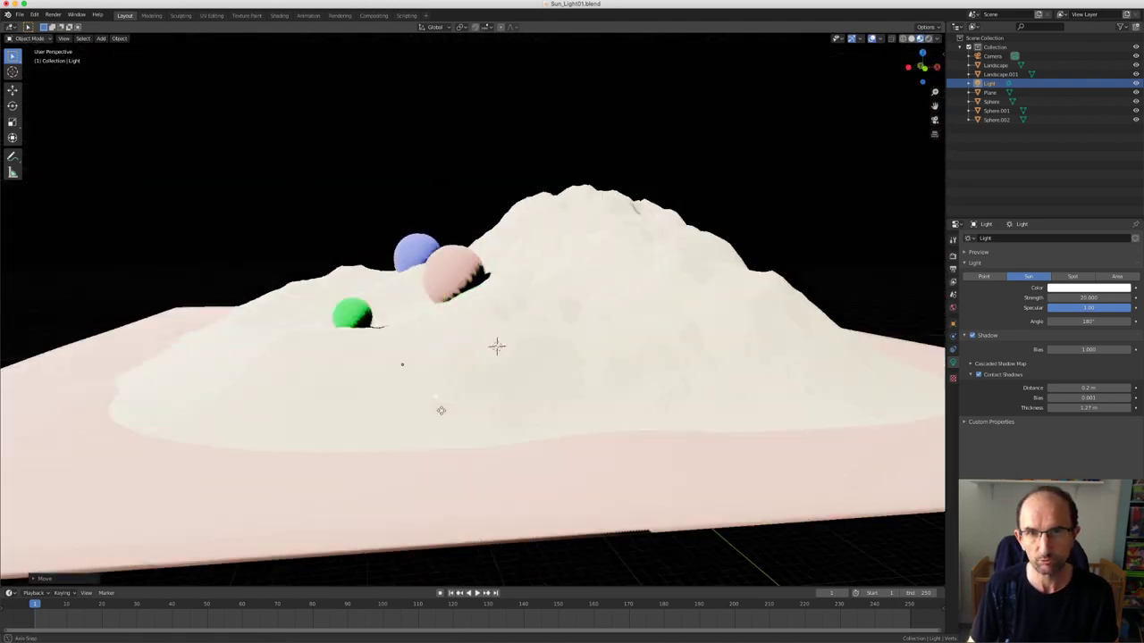
middle_drag(441, 410, 431, 420)
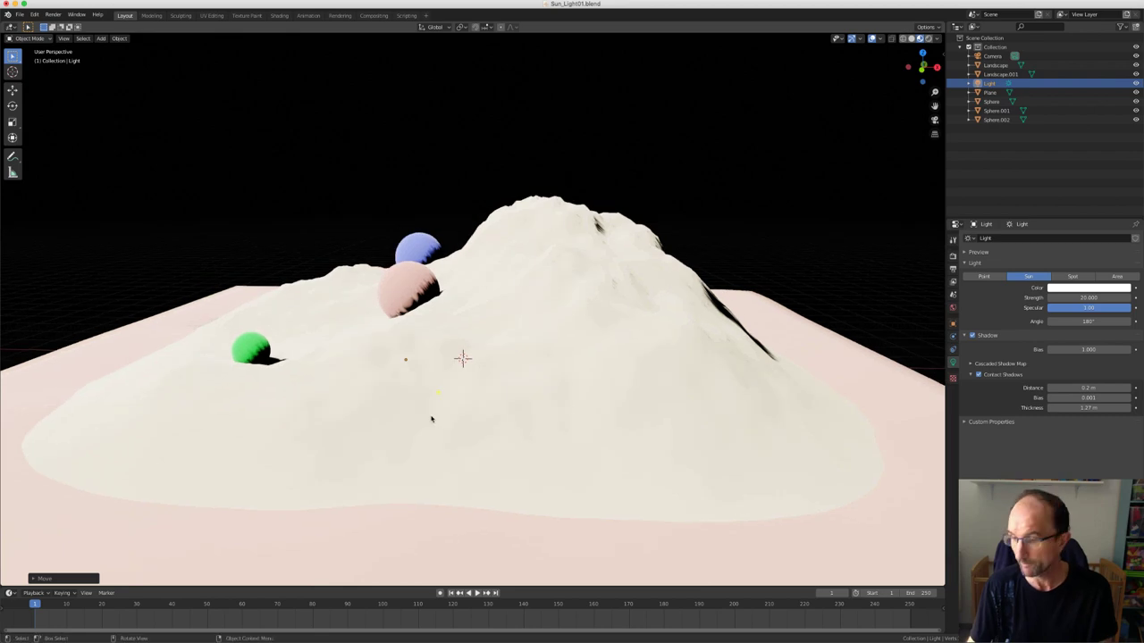
key(KP_1)
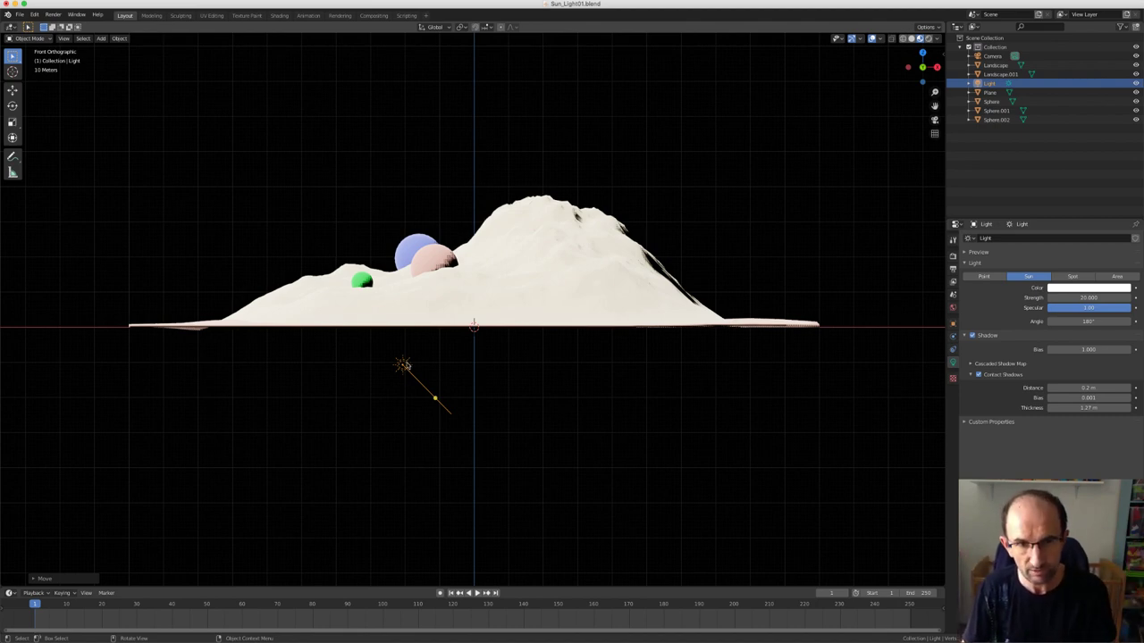
Raise the Sun lamp above the terrain and rotate it low to cast long shadows
key(r)
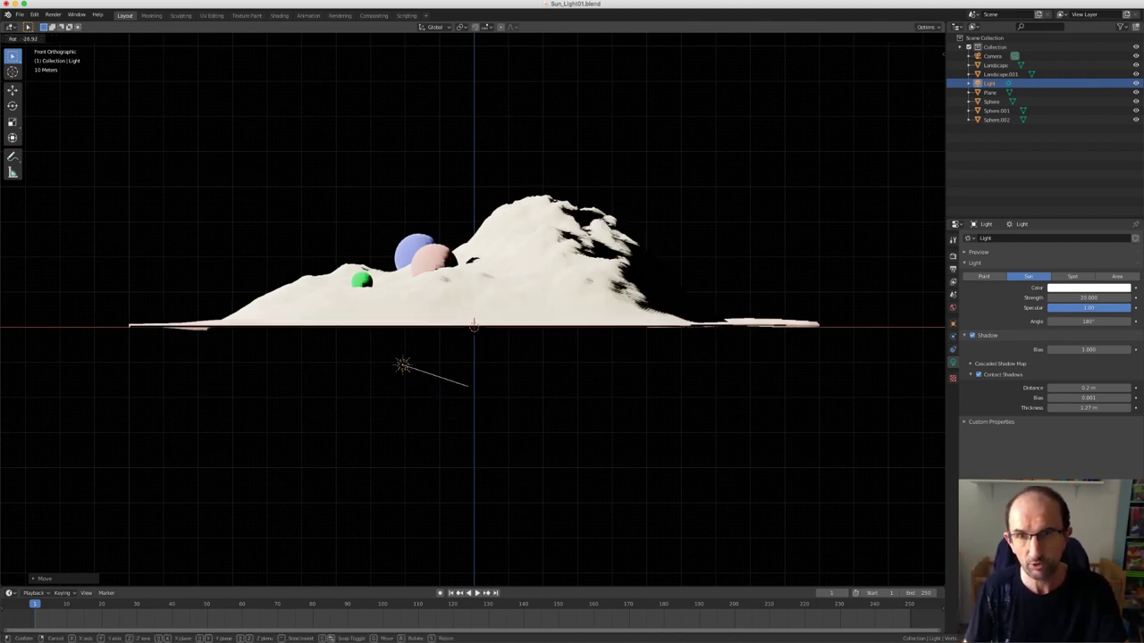
click(454, 385)
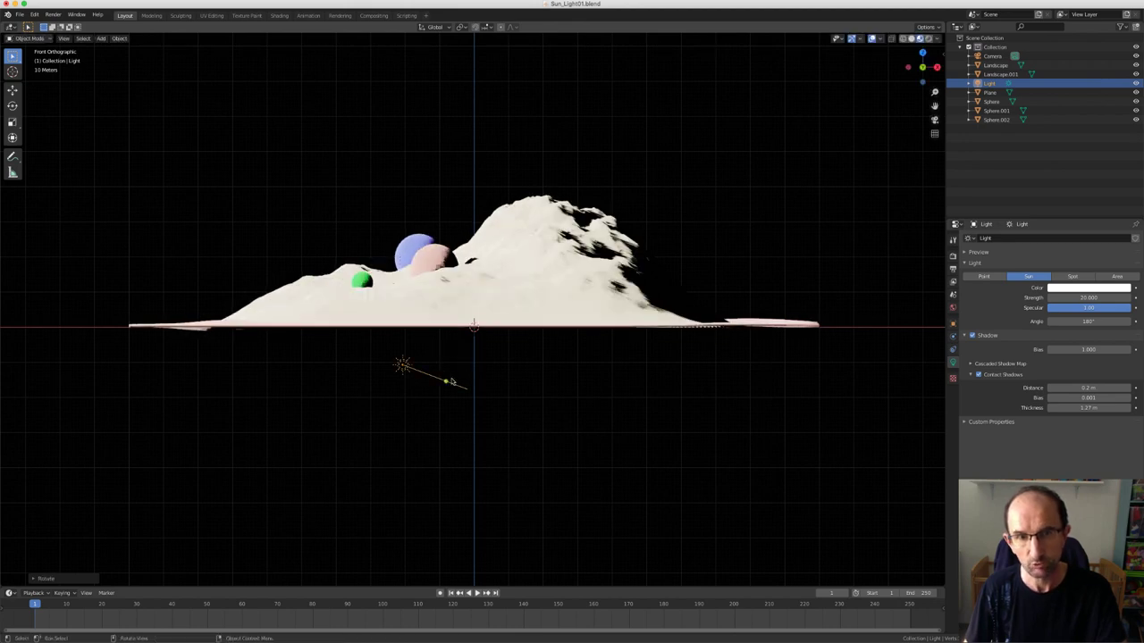
key(g)
key(z)
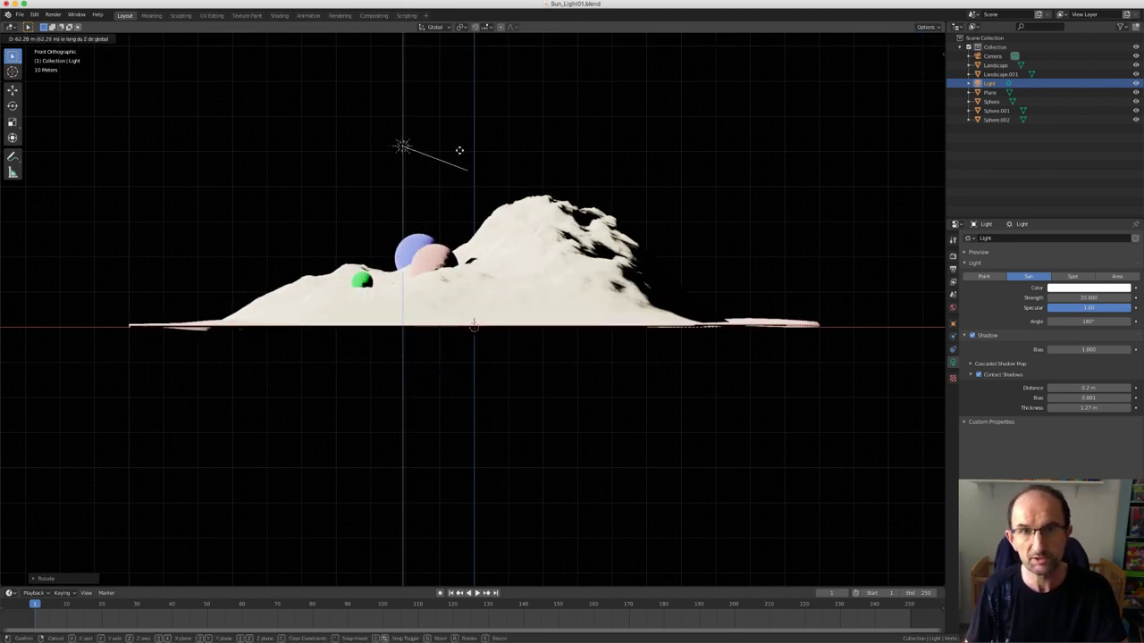
click(456, 98)
mouse_move(456, 99)
middle_down()
mouse_move(595, 221)
mouse_move(569, 230)
middle_up()
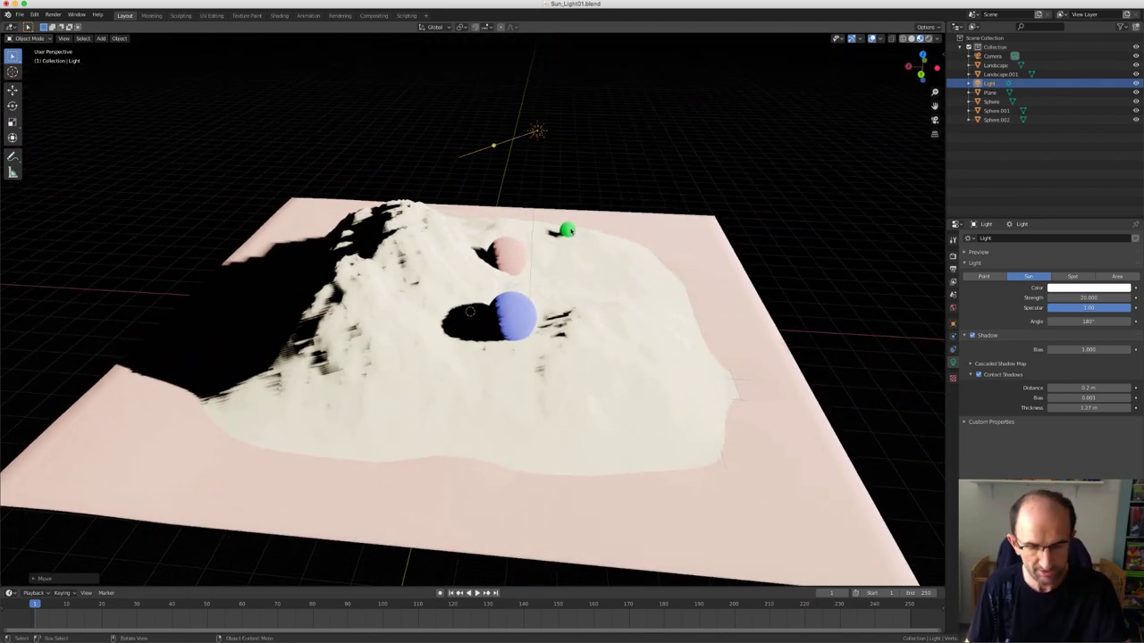
key(r)
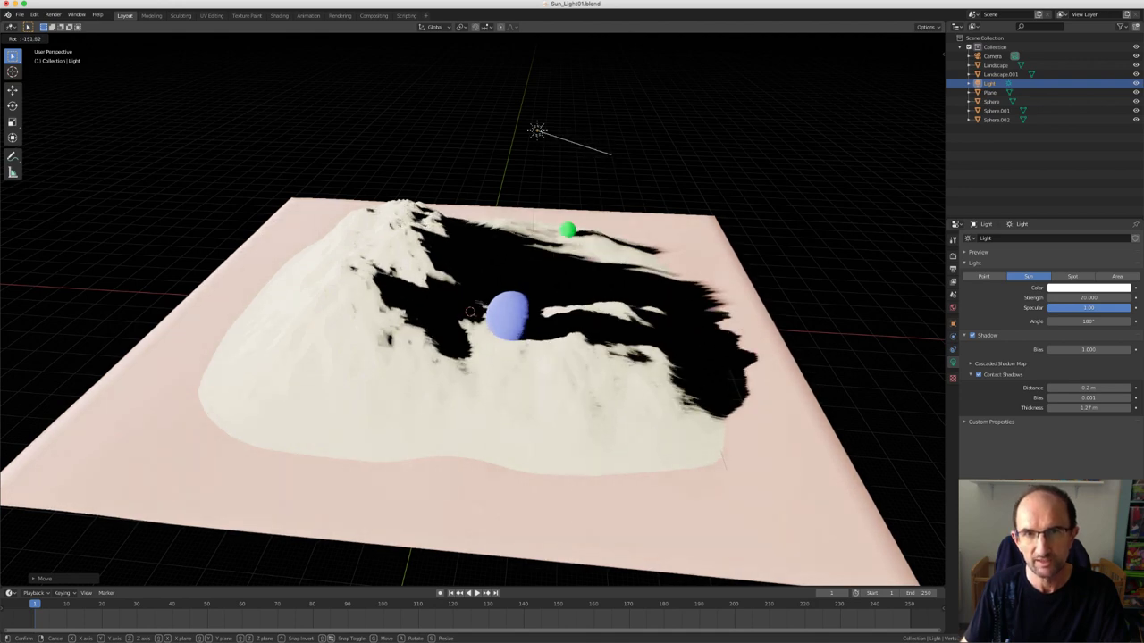
click(536, 159)
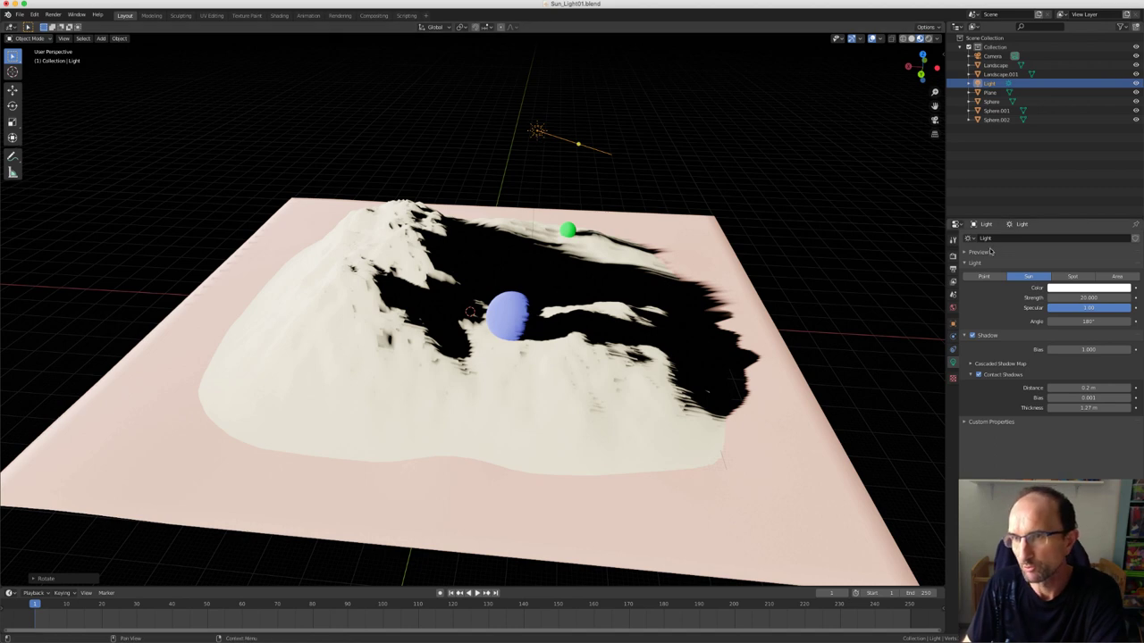
click(953, 255)
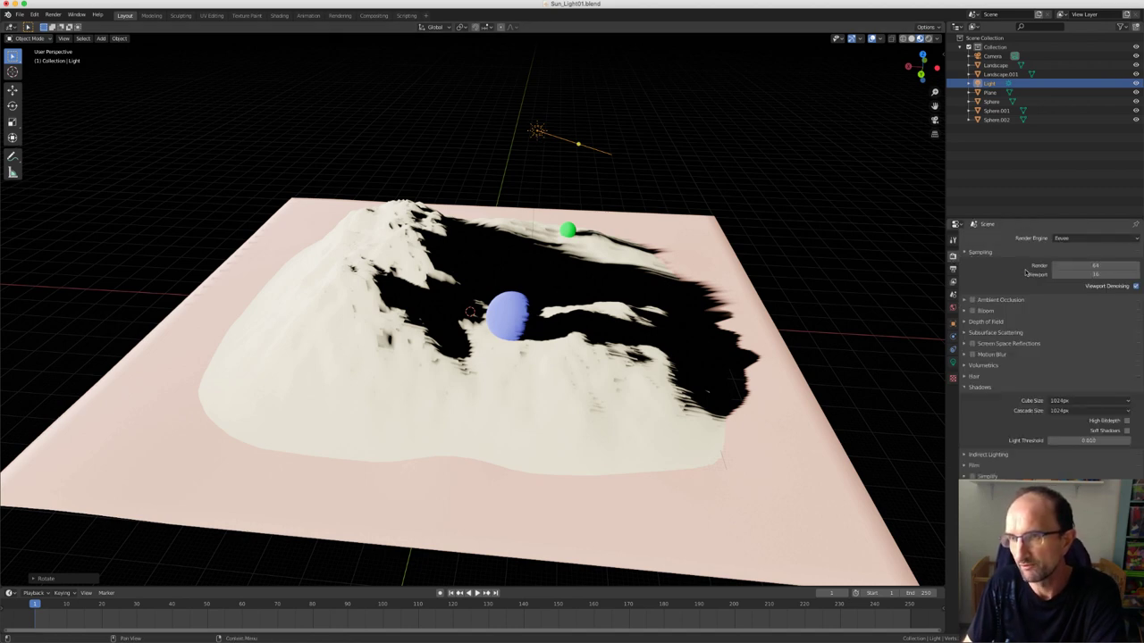
click(953, 363)
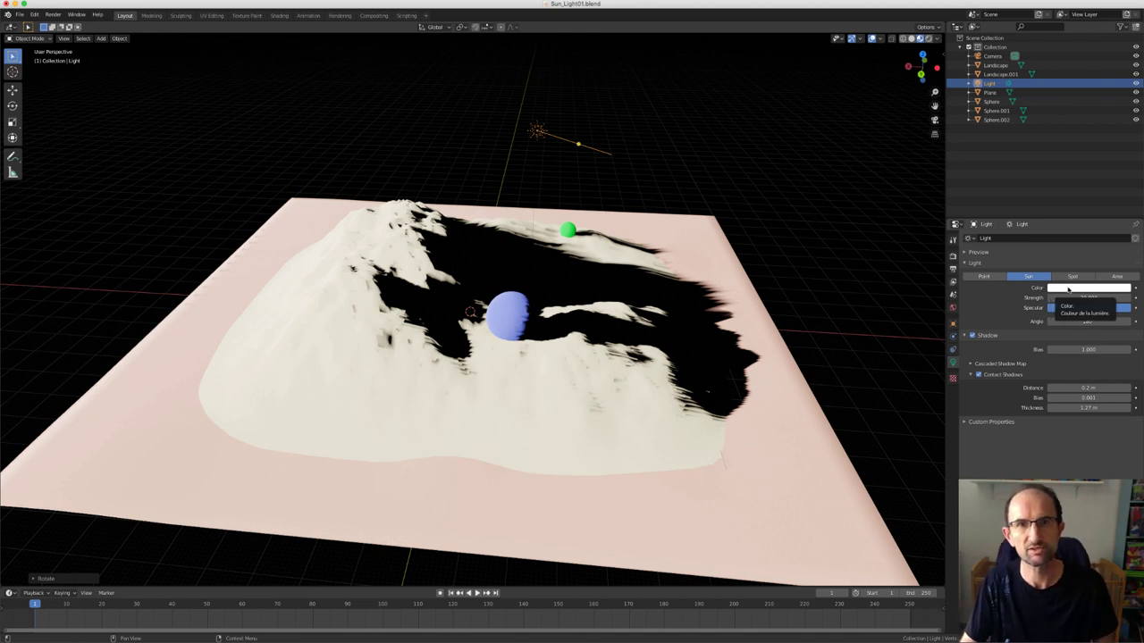
click(1067, 289)
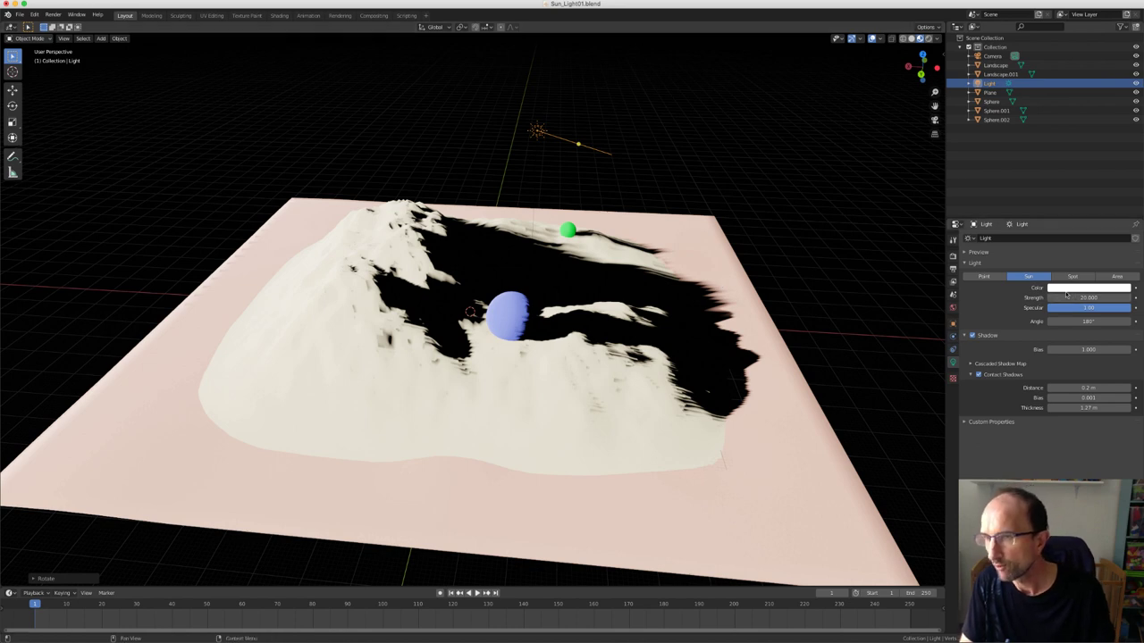
Turn the Sun lamp's Shadow option off and back on, keeping Contact Shadows unchecked
click(973, 336)
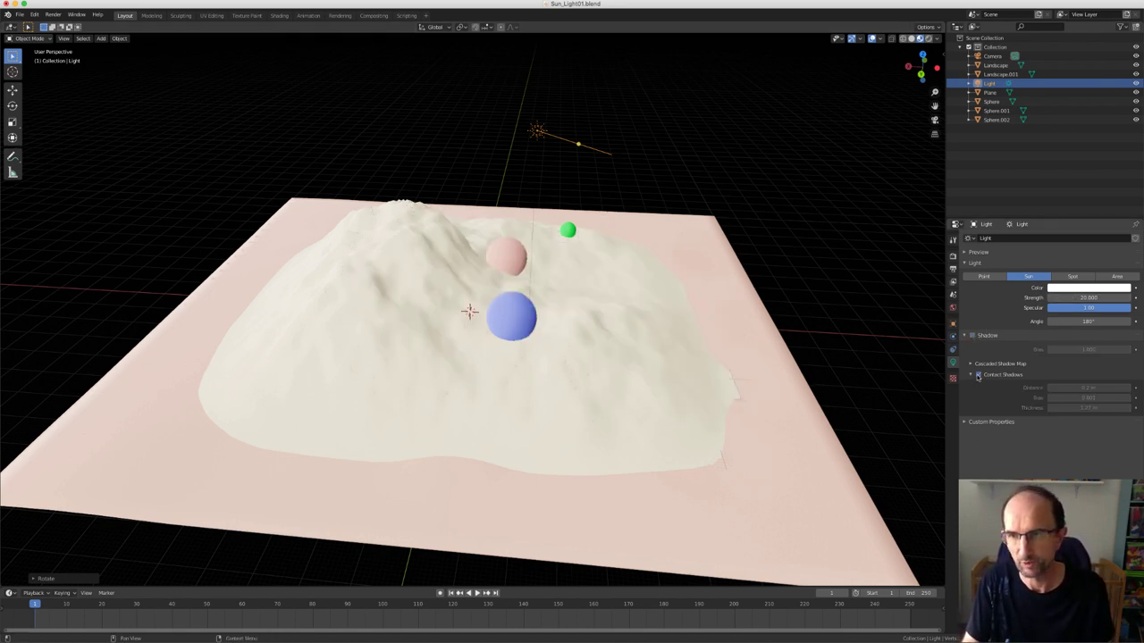
click(973, 336)
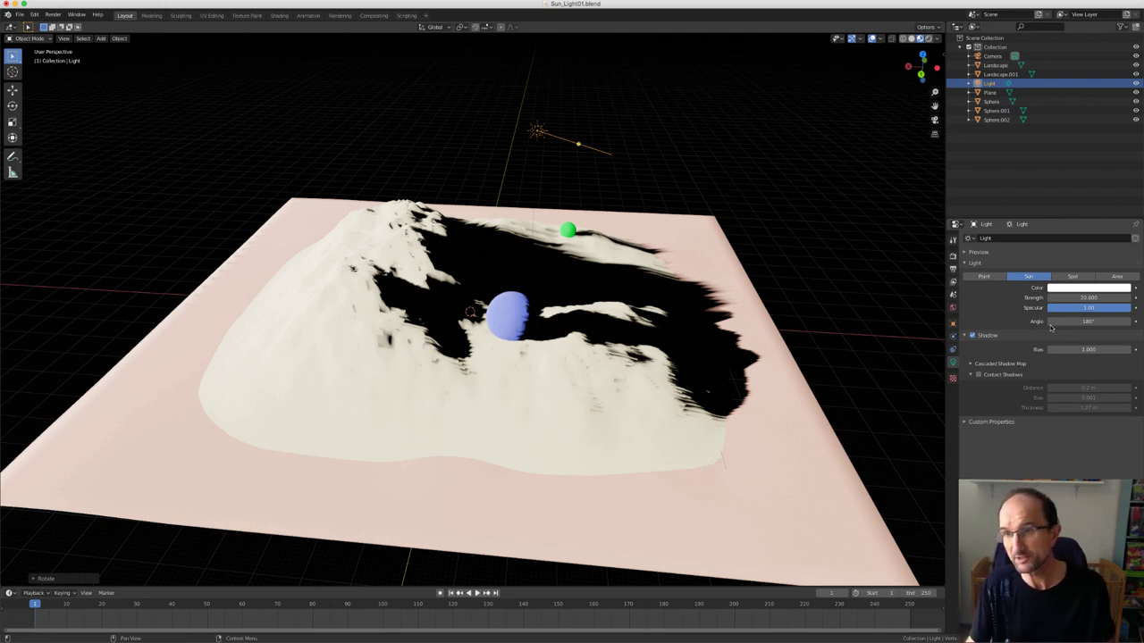
In Cascaded Shadow Map, set Count to 1 and Fade to 0.179, and lower Max Distance below 1000 m
click(970, 365)
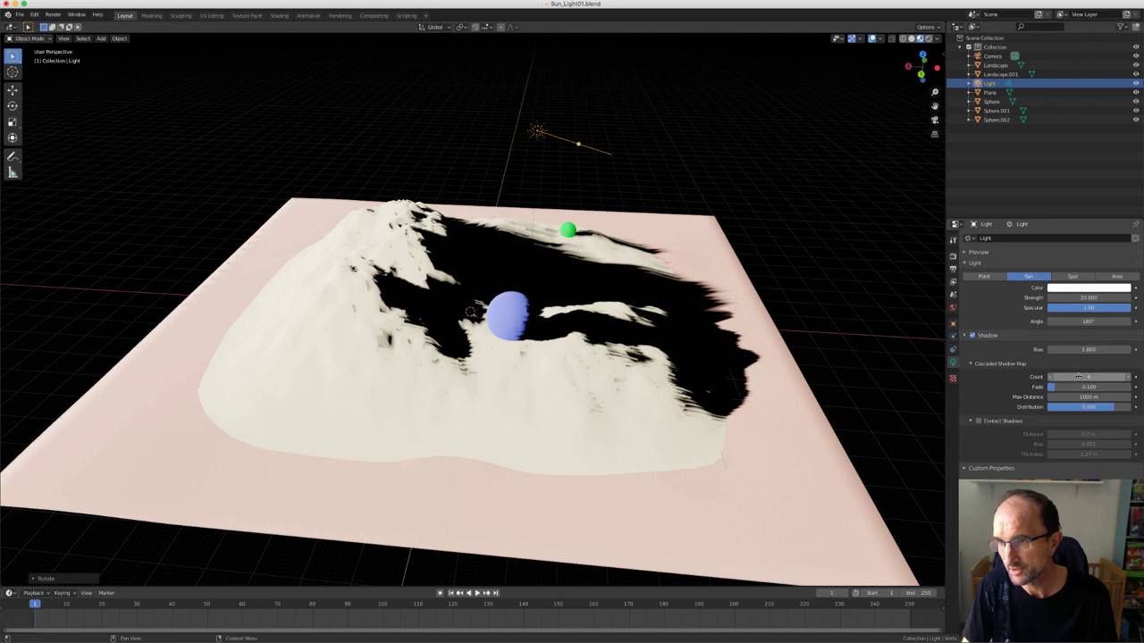
click(1056, 377)
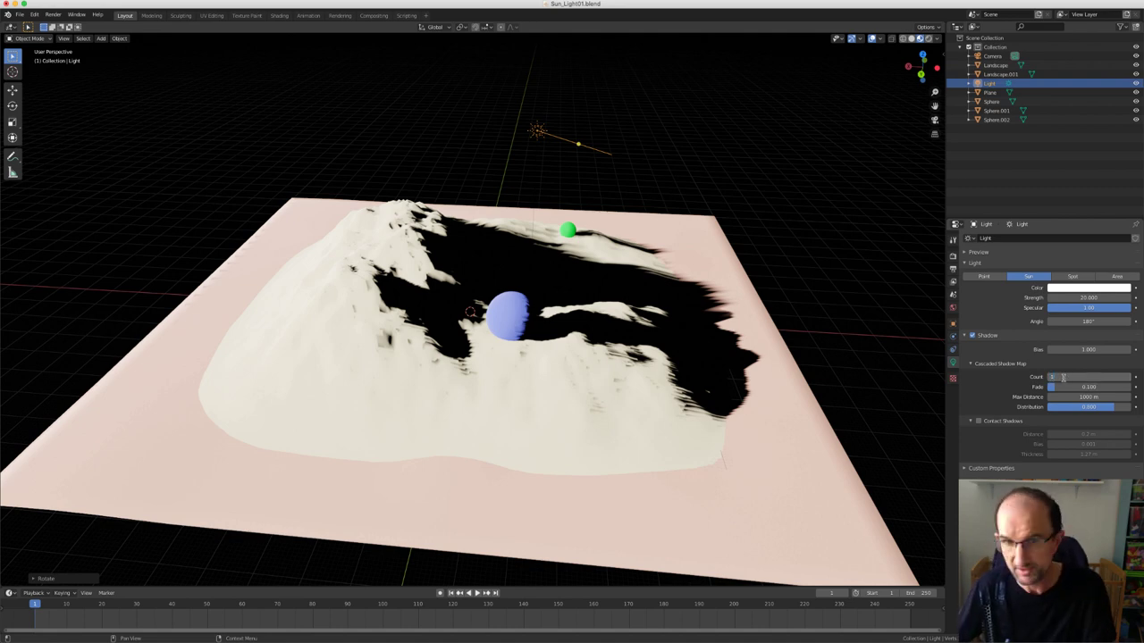
text(1)
key(Return)
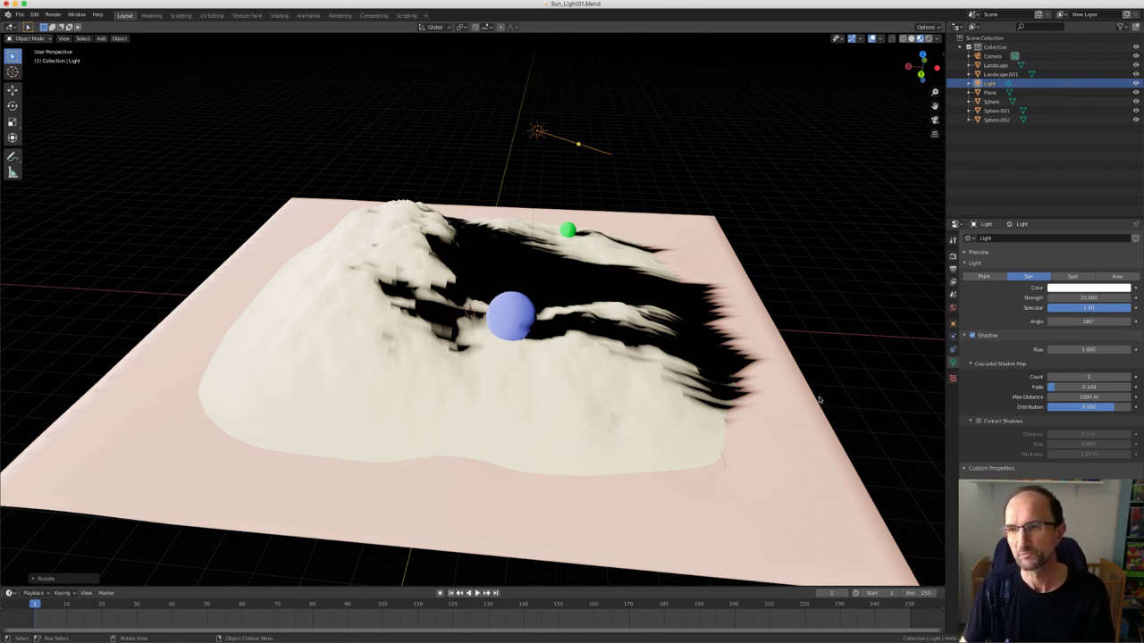
drag(1057, 388, 1059, 388)
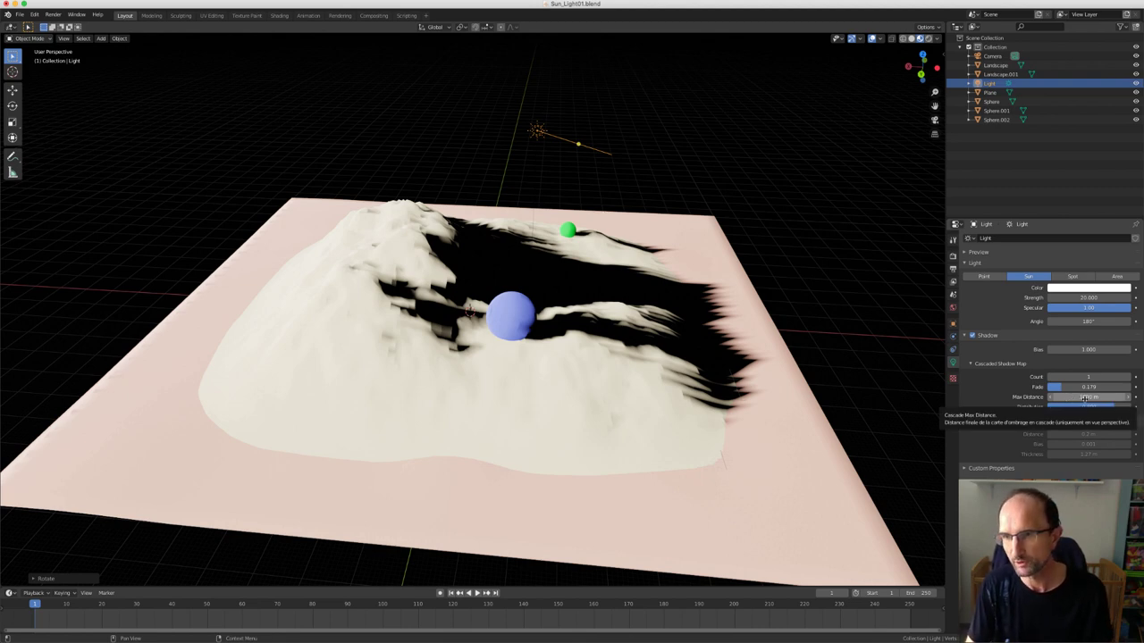
drag(1070, 397, 1052, 397)
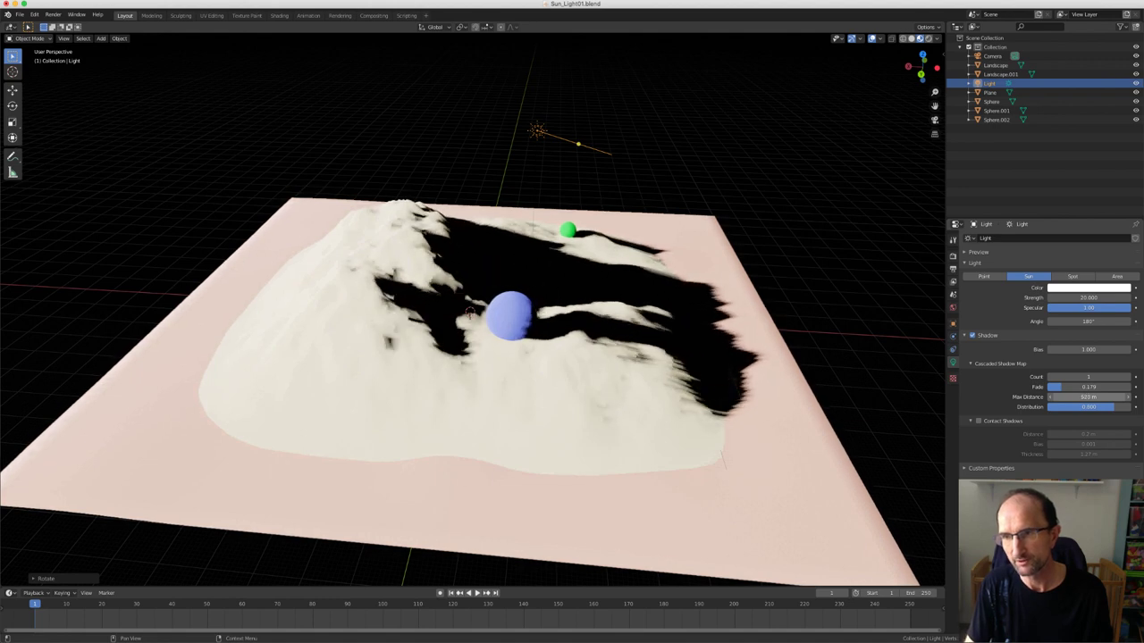
Shorten shadow Max Distance, rotate the Sun lamp to point downward, then raise Max Distance again
drag(1052, 397, 1048, 397)
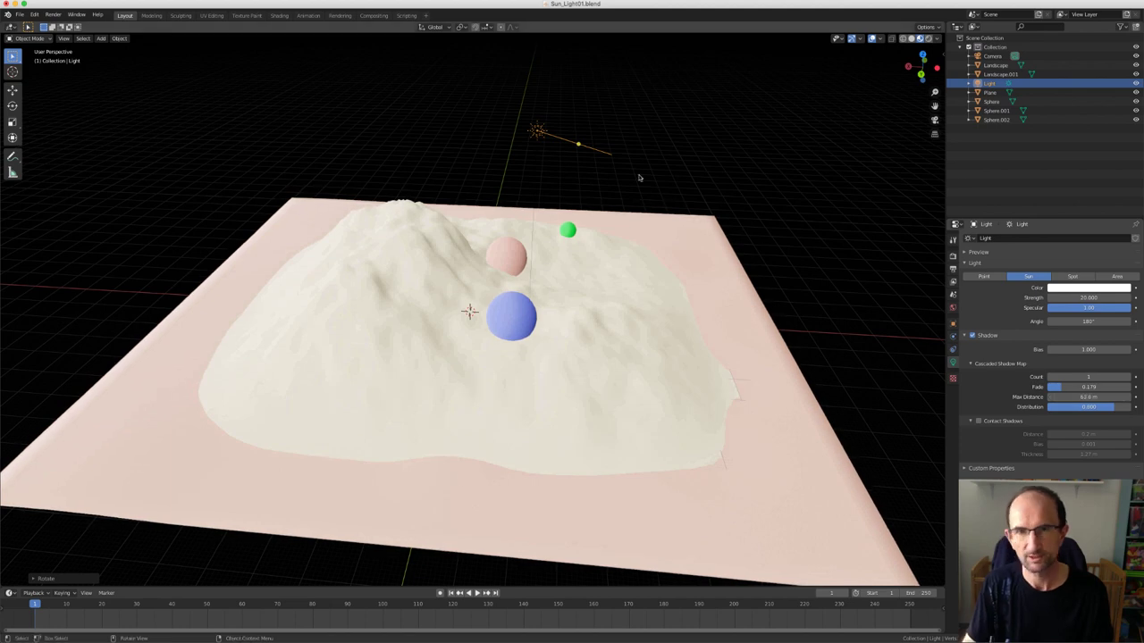
key(r)
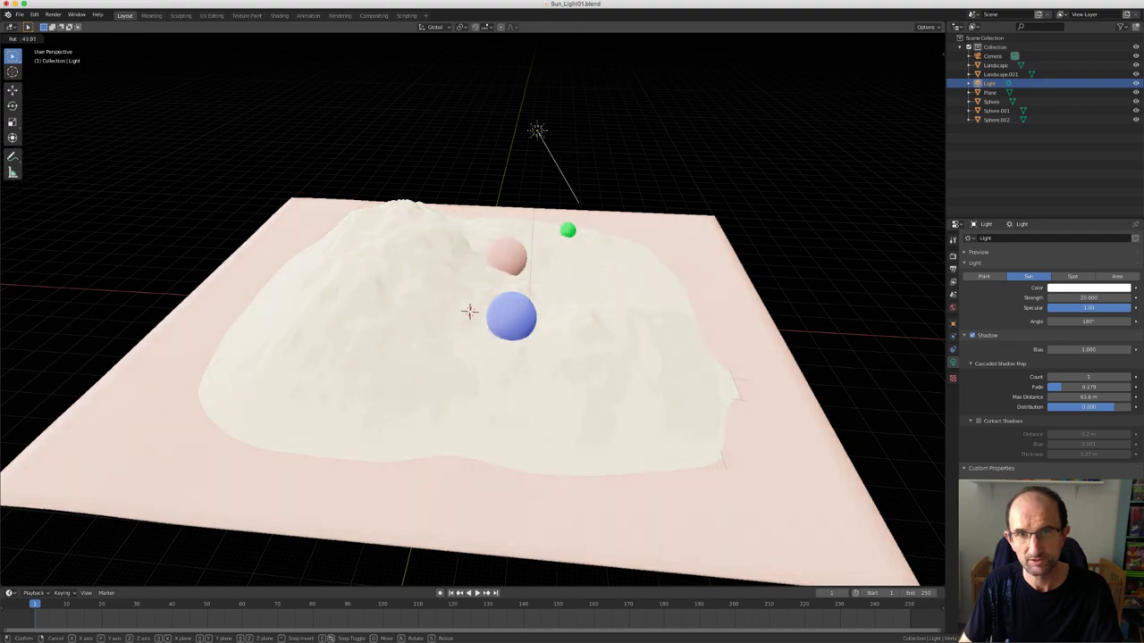
key(Return)
mouse_move(597, 345)
middle_down()
mouse_move(501, 344)
mouse_move(605, 363)
mouse_move(613, 337)
middle_up()
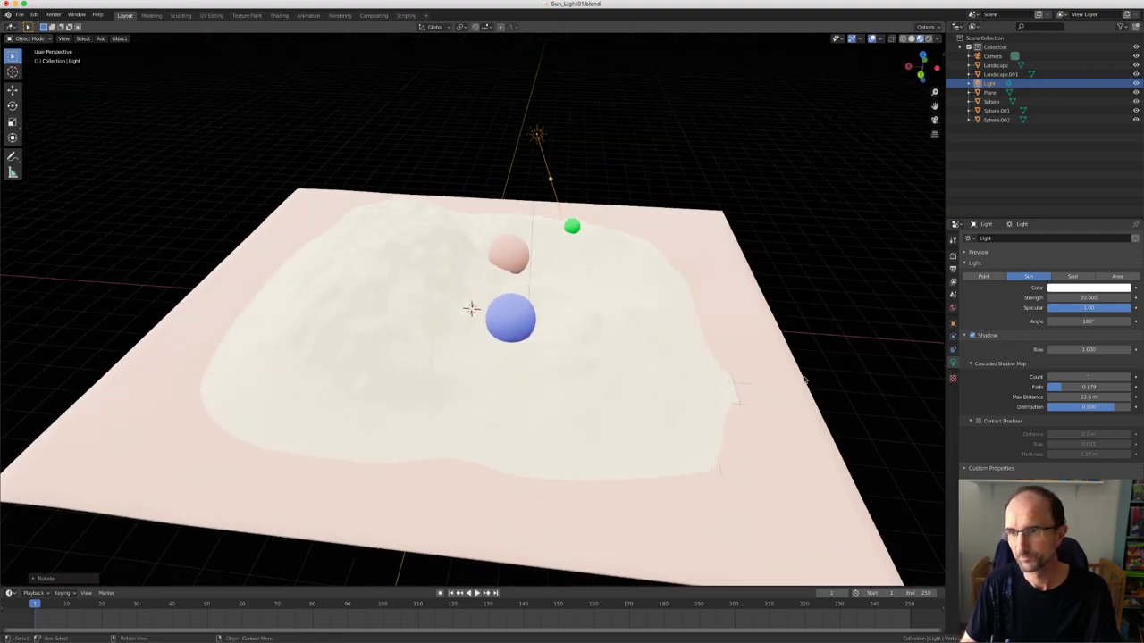
drag(1051, 397, 1083, 397)
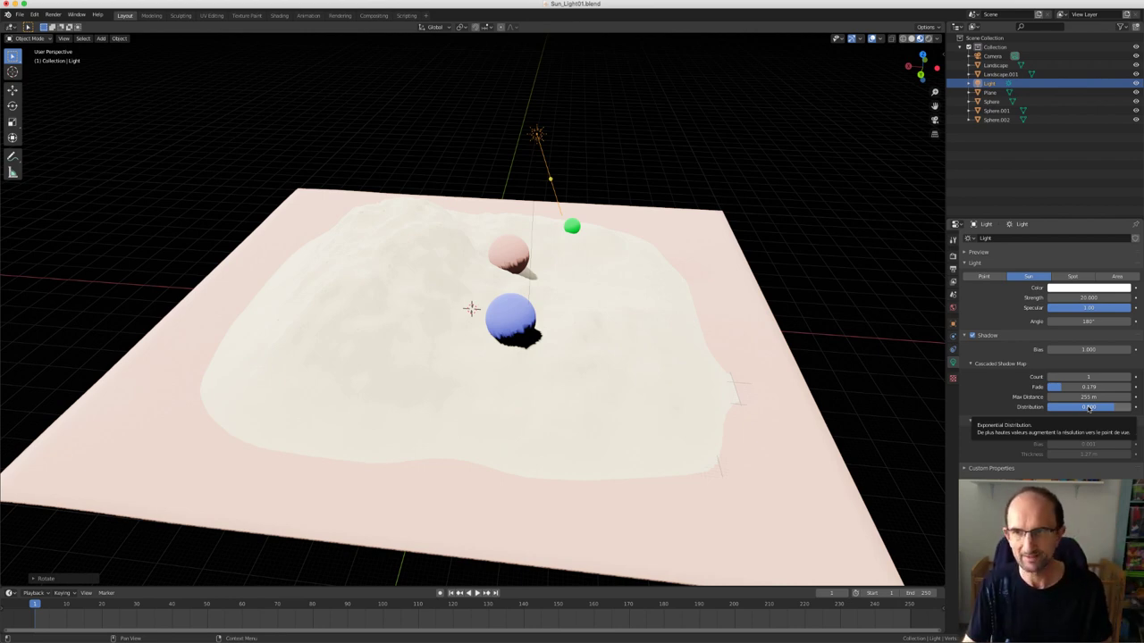
Compare Contact Shadows on and off twice, leave them off, and zoom toward the spheres
click(980, 422)
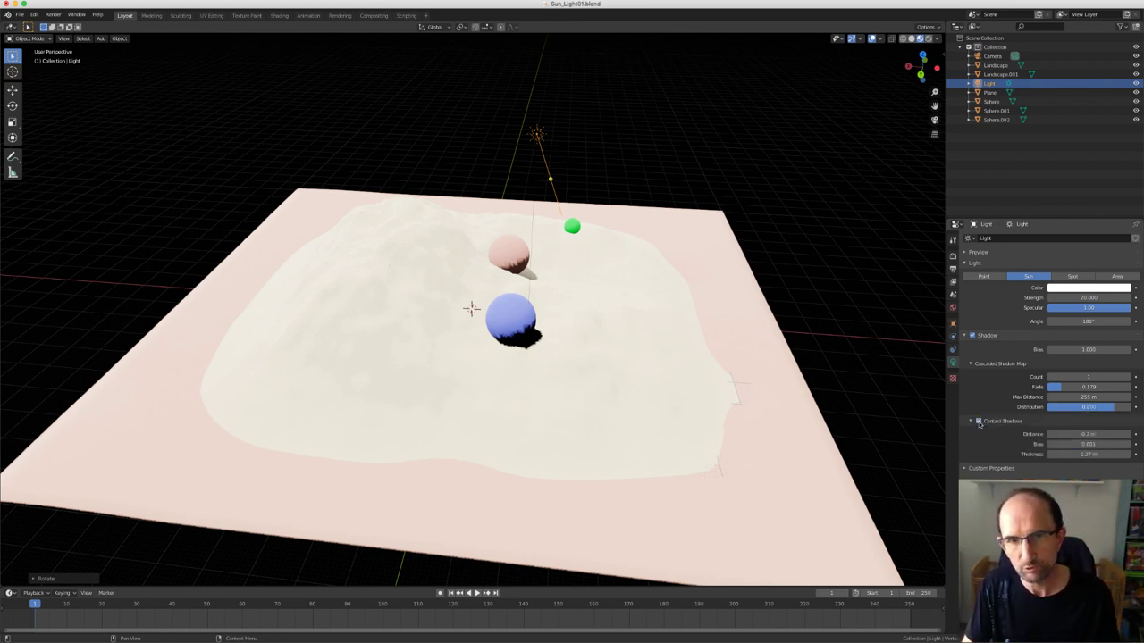
click(979, 421)
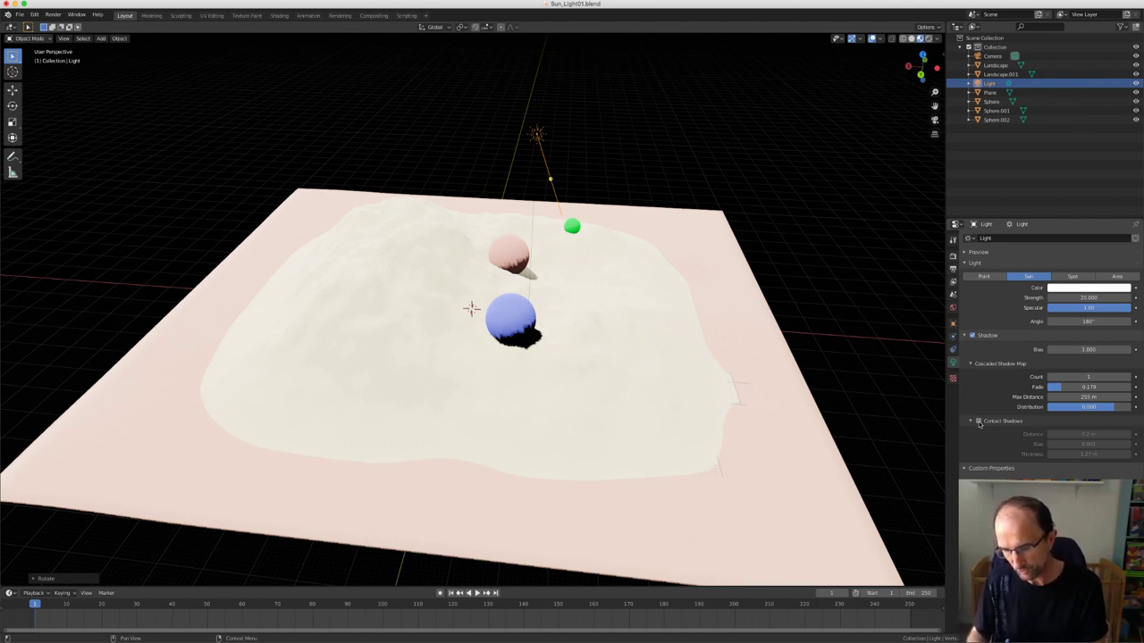
click(978, 421)
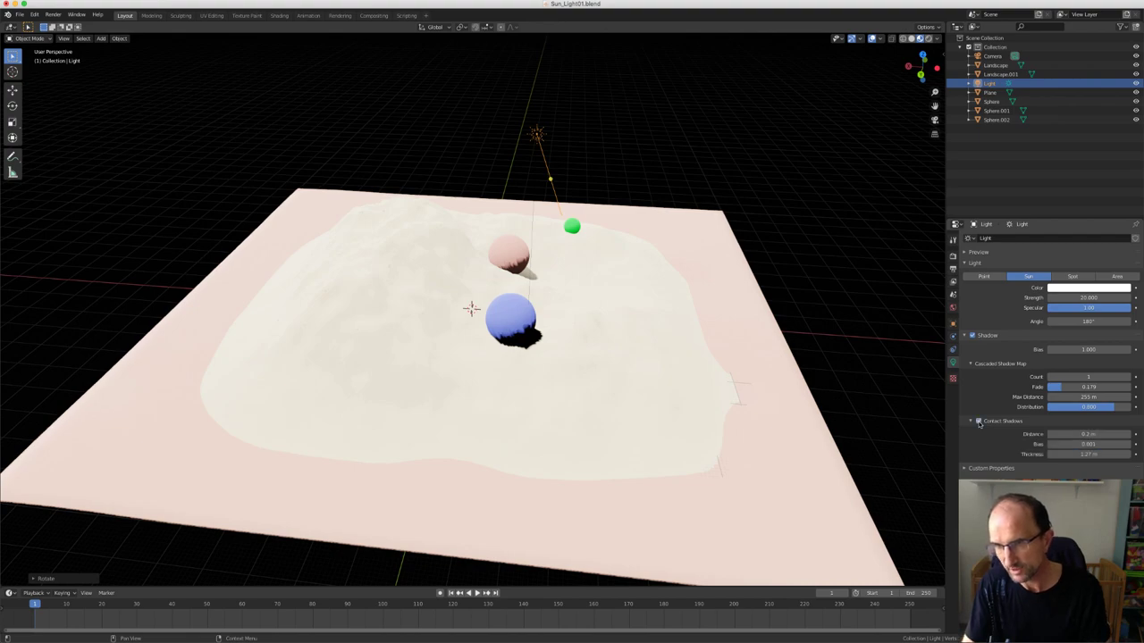
click(978, 421)
mouse_move(501, 376)
middle_down()
mouse_move(413, 345)
mouse_move(683, 458)
mouse_move(650, 357)
middle_up()
scroll(679, 463, up, 3)
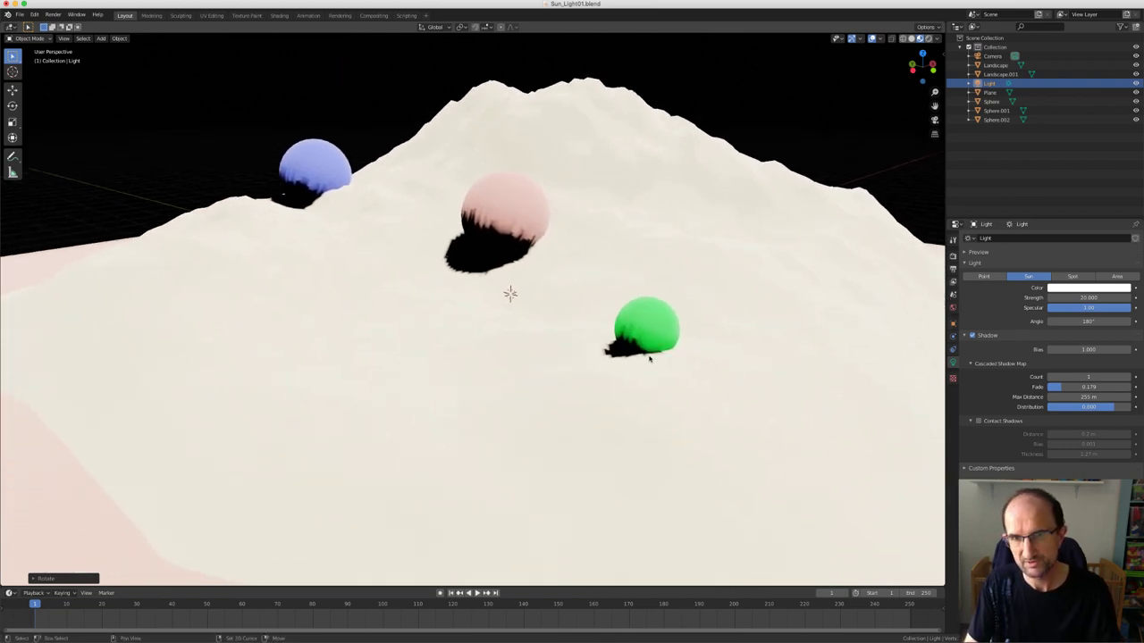
Duplicate the green sphere, lower the front-left sphere along Z, and select the Light object
click(650, 332)
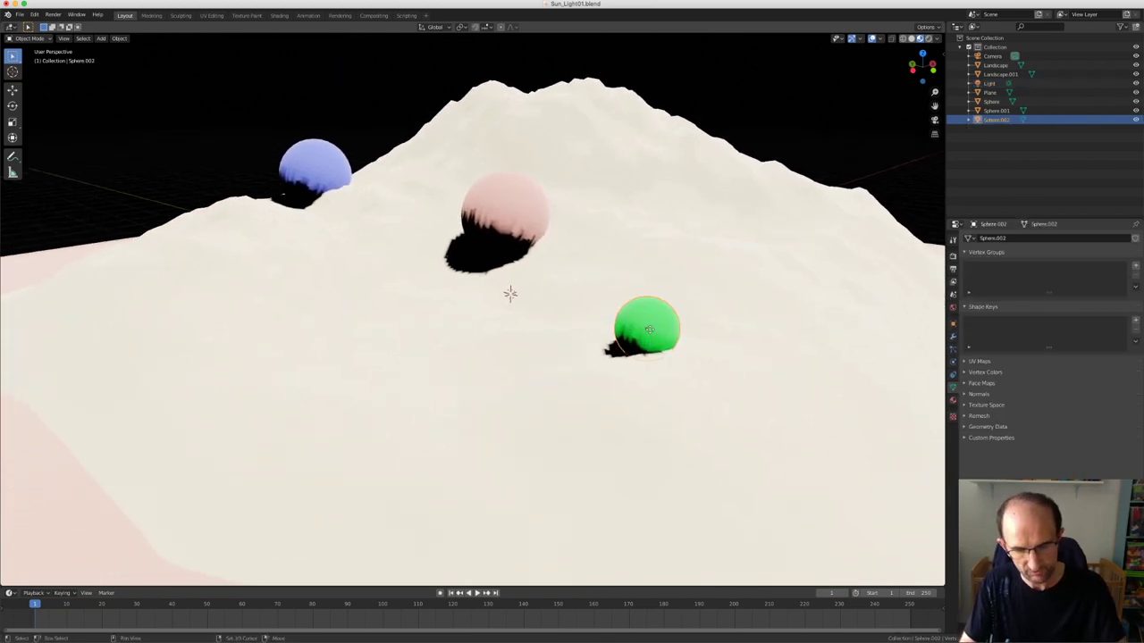
key(shift+d)
click(585, 294)
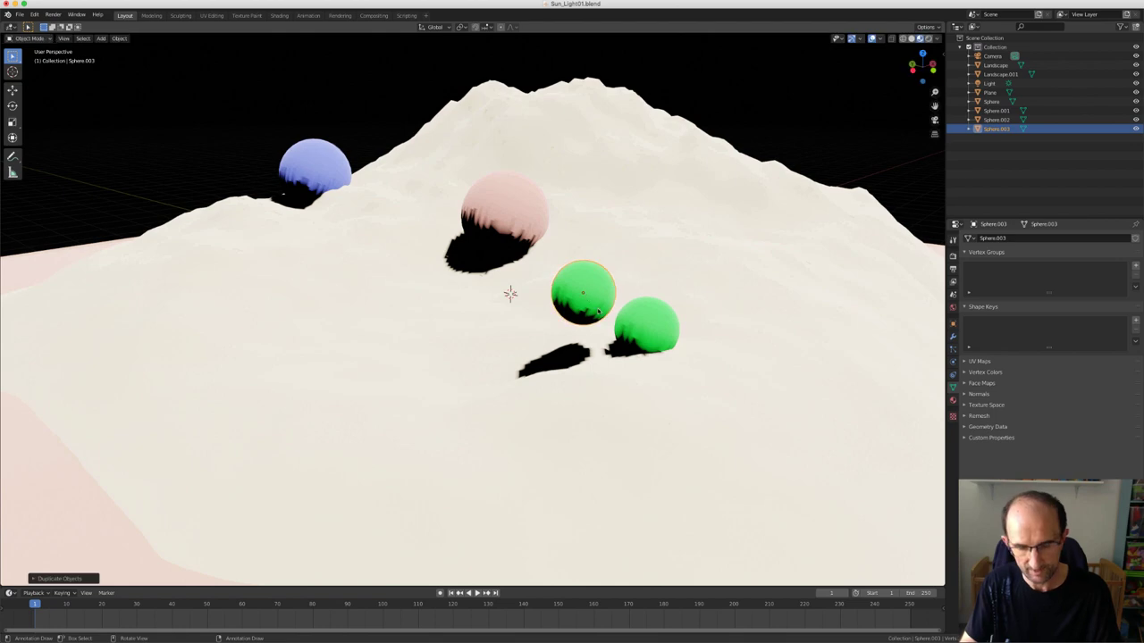
key(g)
key(z)
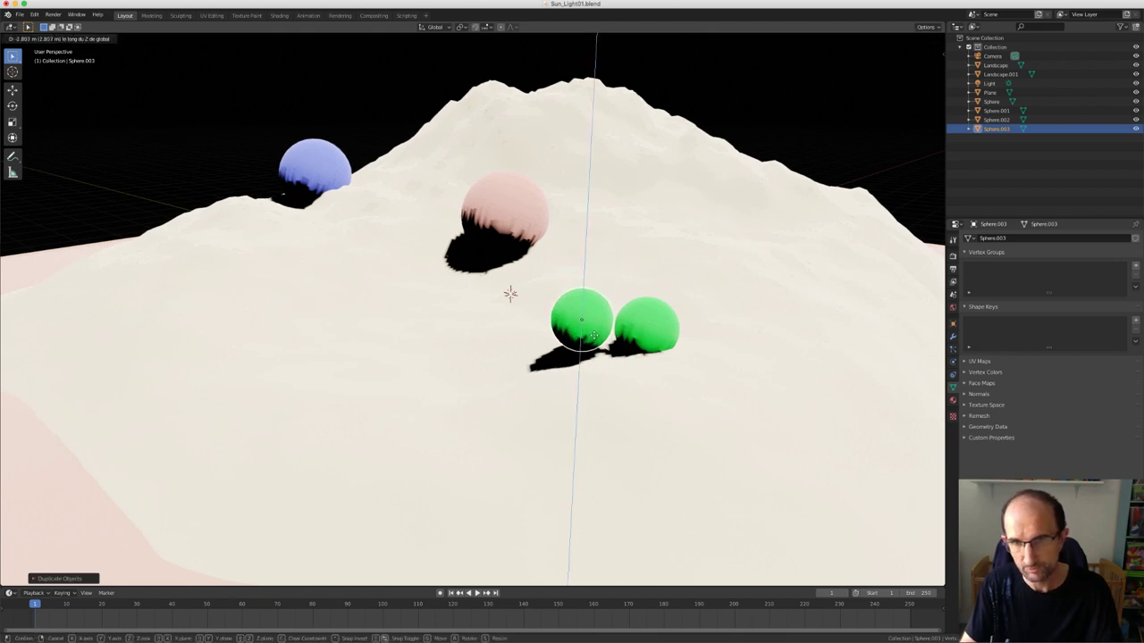
click(593, 340)
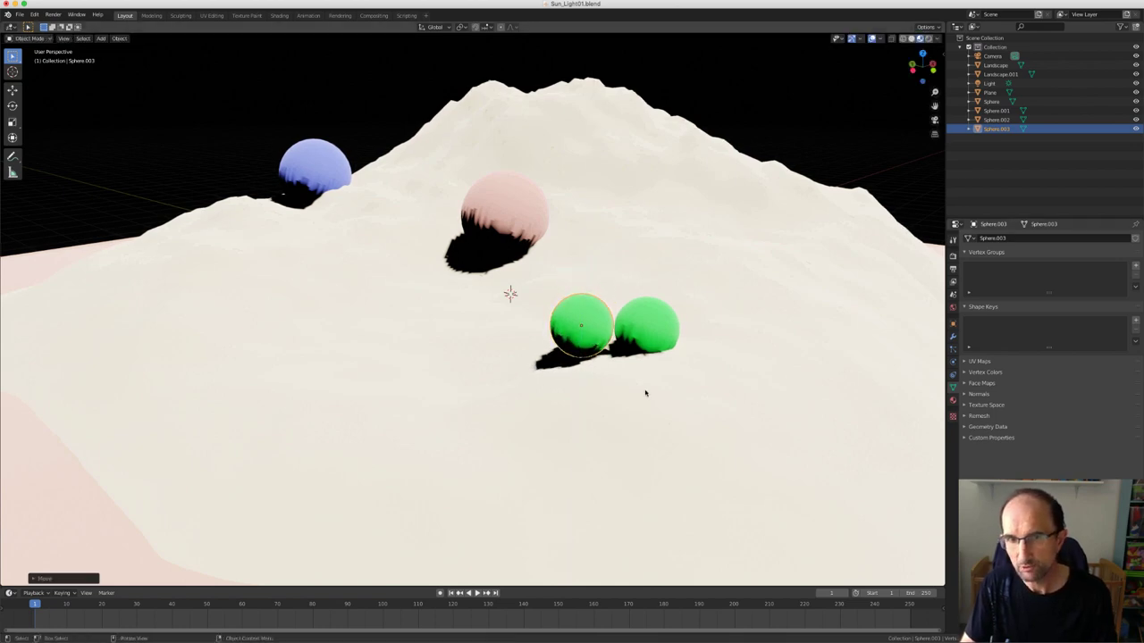
click(990, 83)
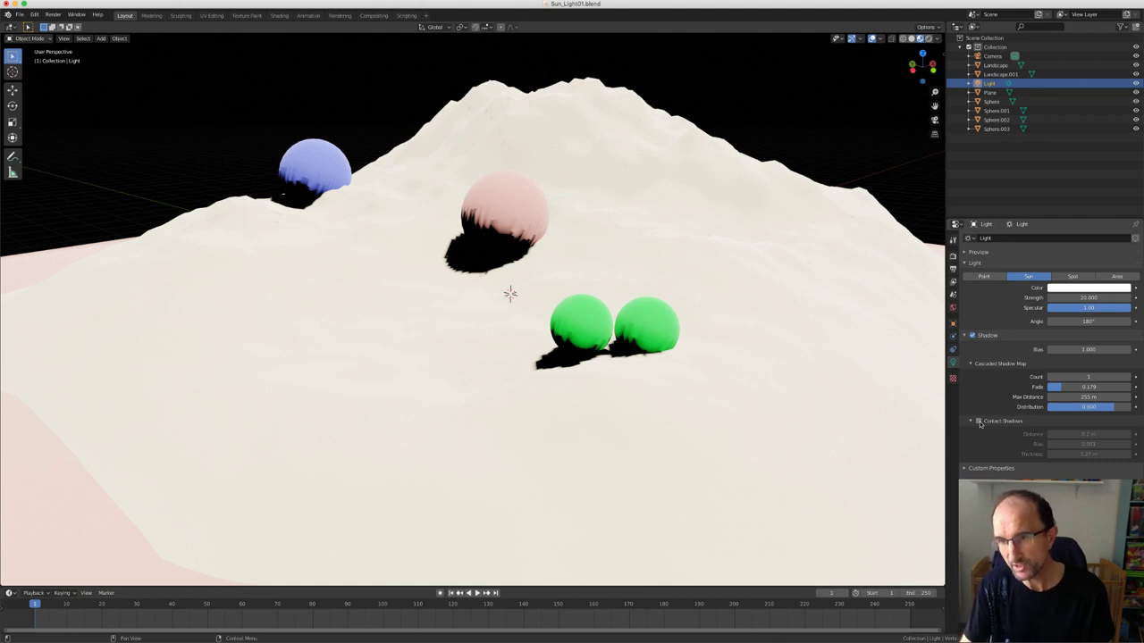
Enable Contact Shadows on the Sun lamp and switch the Render Engine to Cycles
click(979, 422)
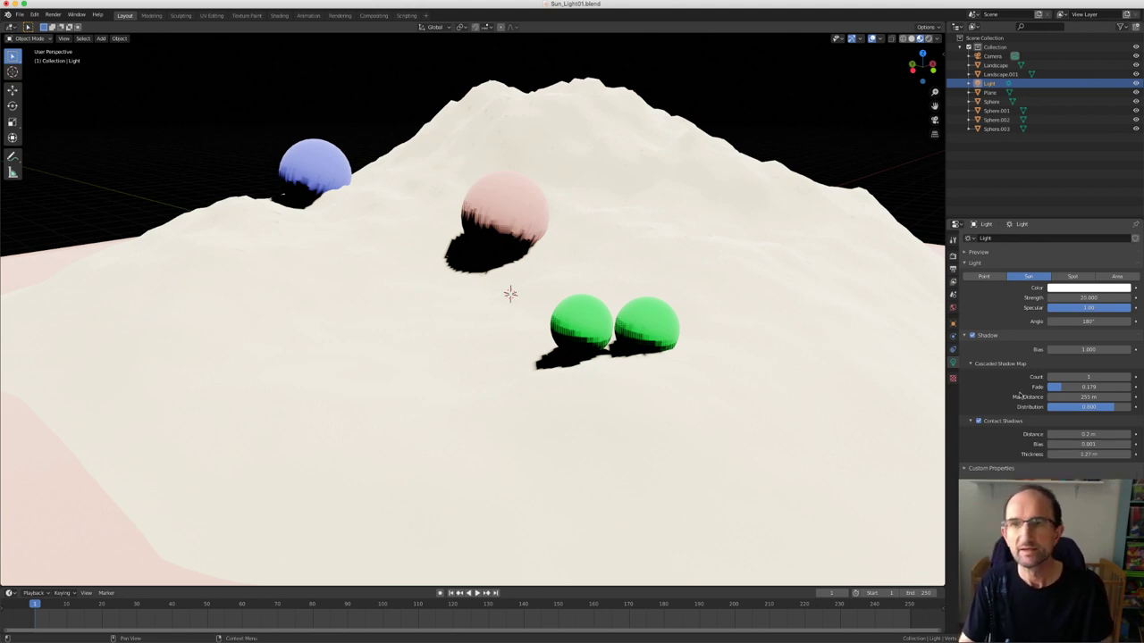
click(953, 256)
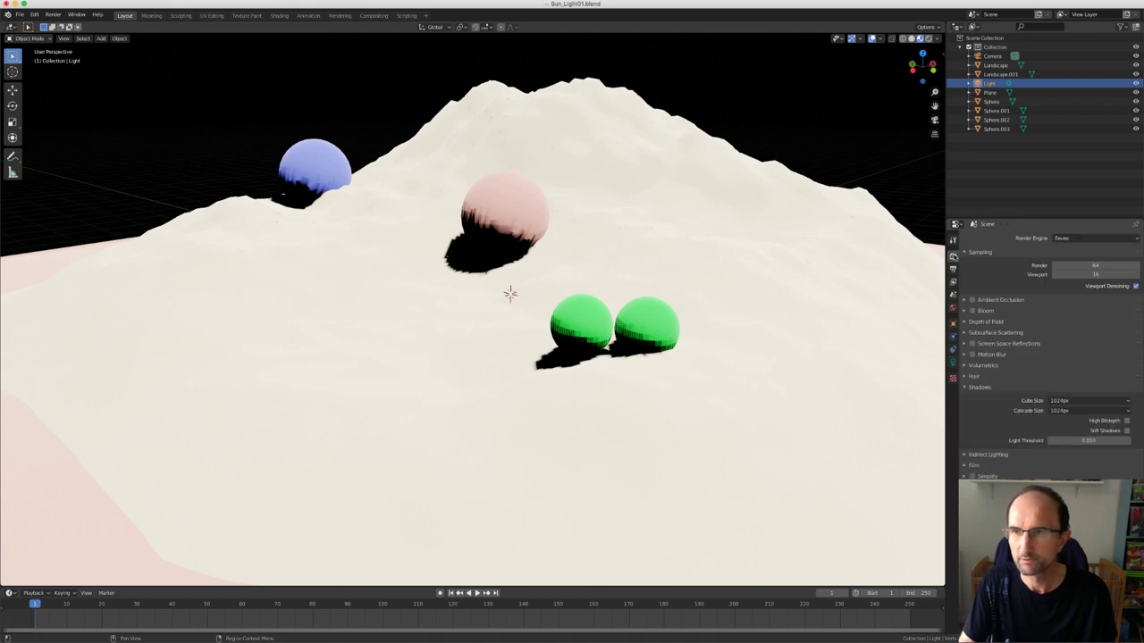
click(1060, 238)
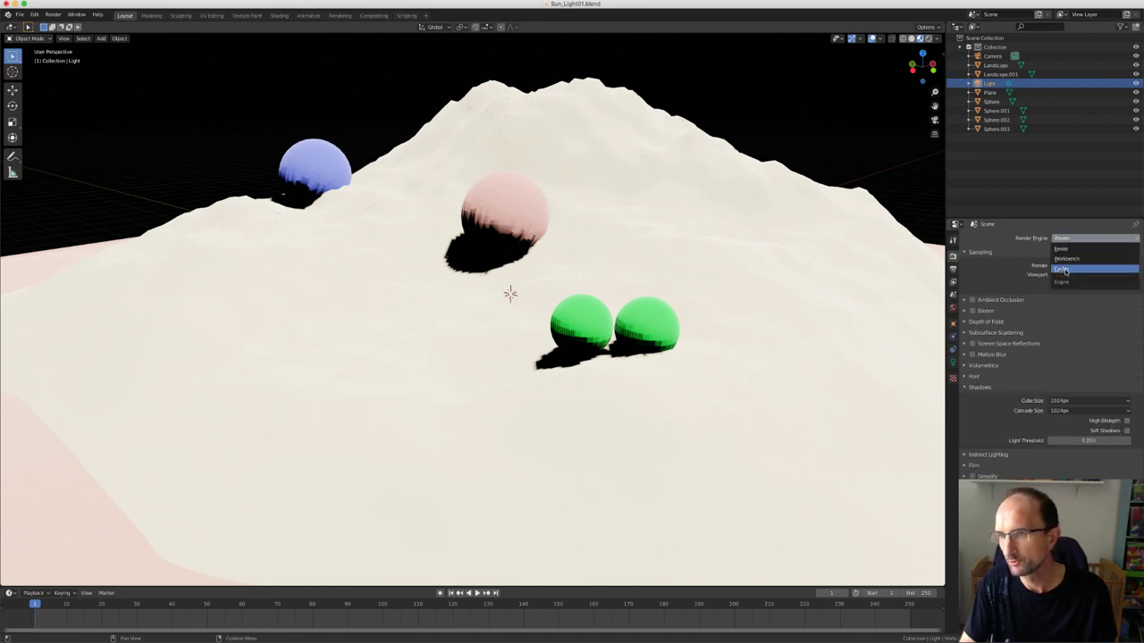
click(1065, 270)
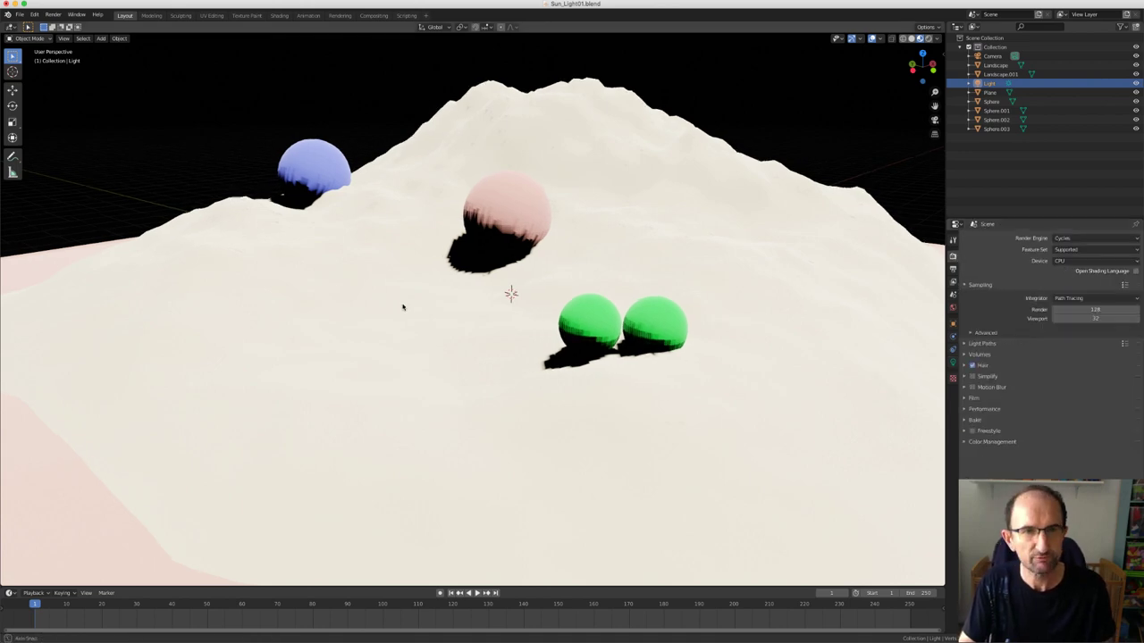
middle_drag(401, 307, 447, 319)
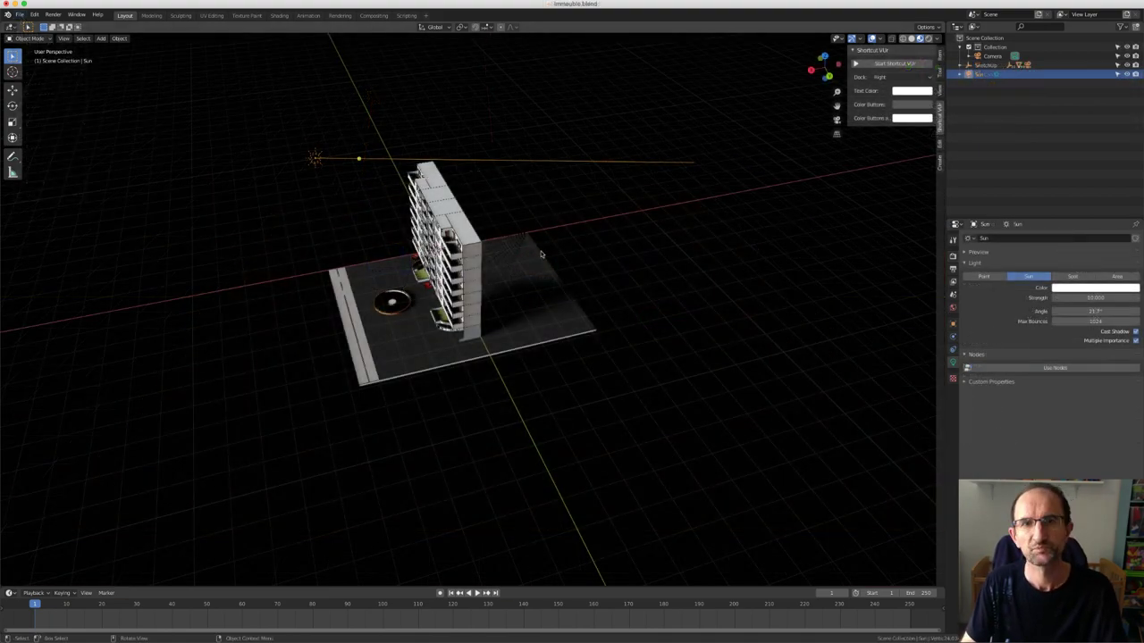
Orbit and zoom on the Immeuble building in Blender, then bring SketchUp forward and orbit its model
middle_drag(543, 255, 552, 267)
scroll(551, 267, up, 2)
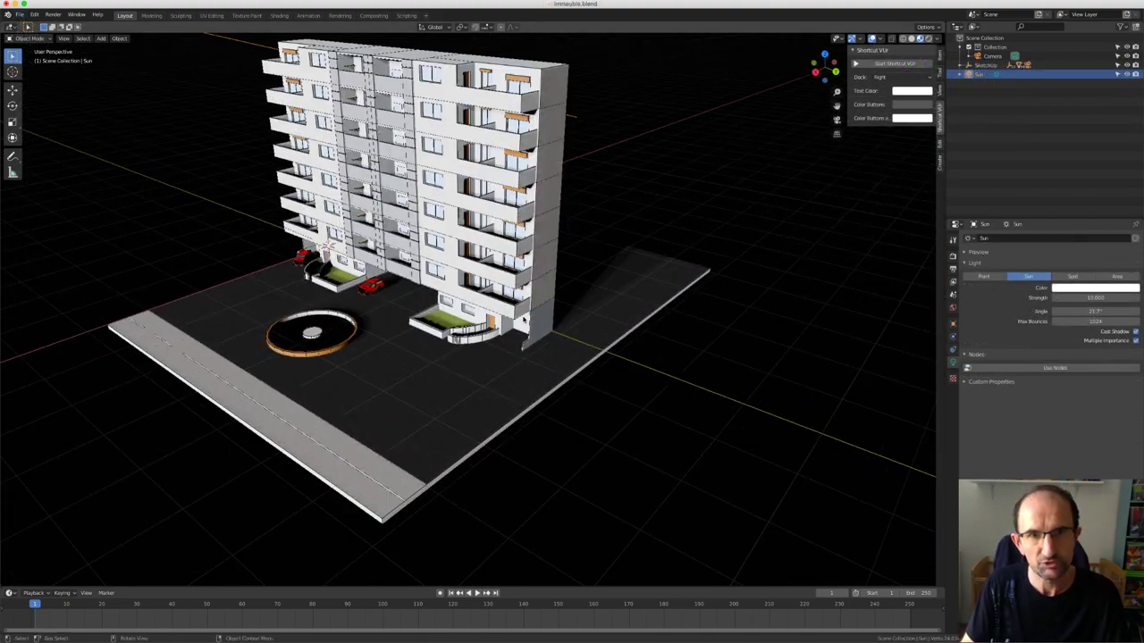
scroll(551, 267, up, 2)
scroll(551, 267, up, 2)
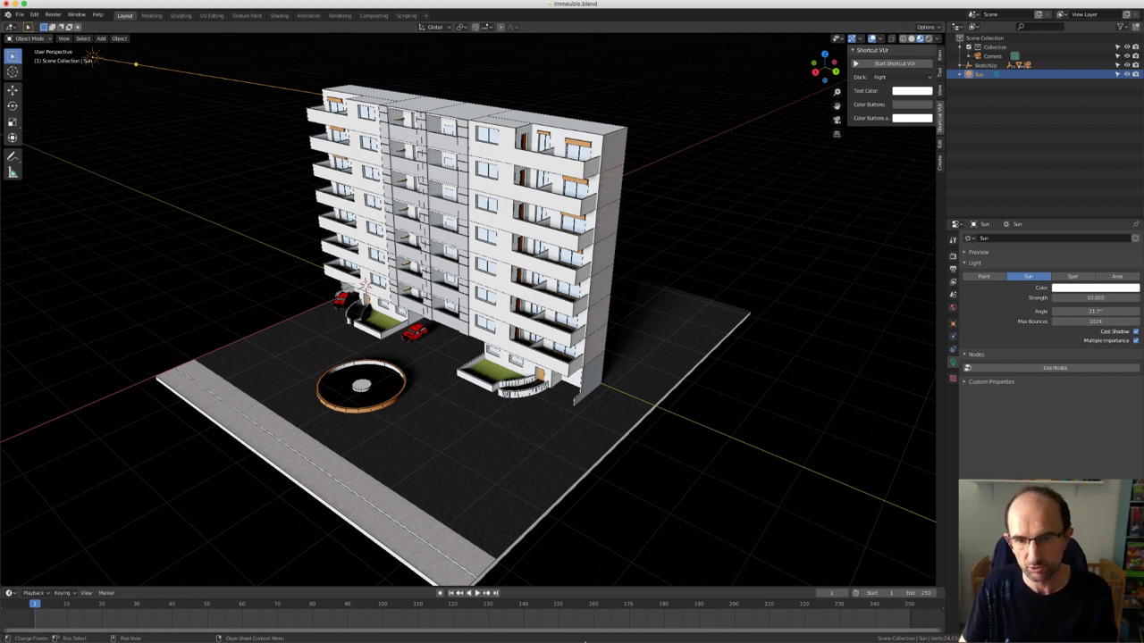
click(602, 616)
middle_drag(489, 449, 896, 420)
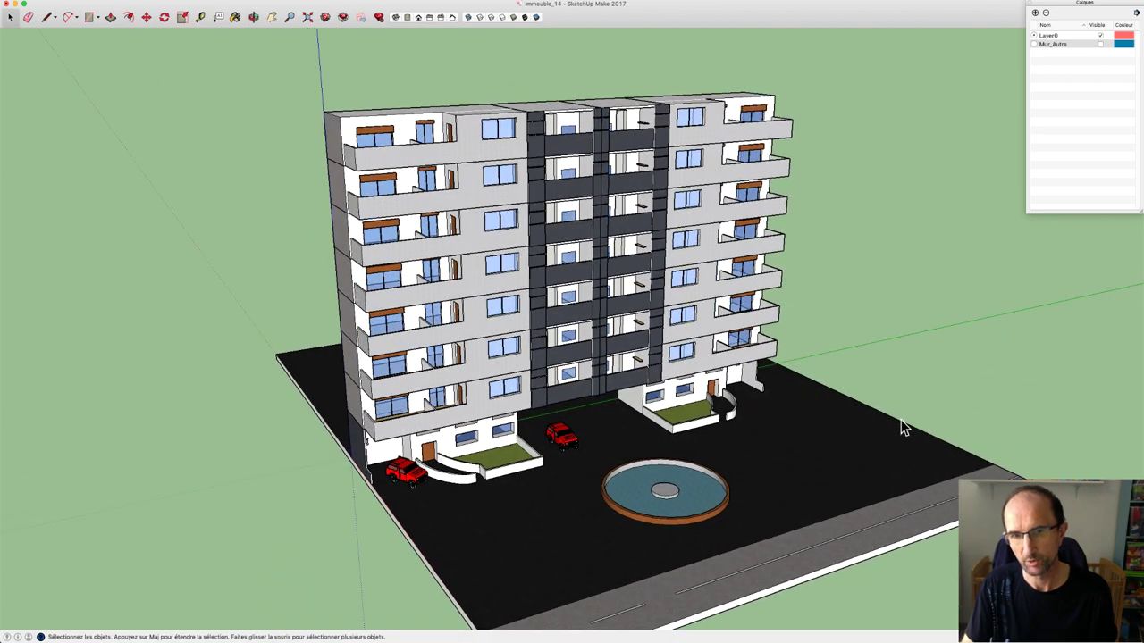
Zoom and orbit around the Immeuble_14 building in SketchUp, then orbit Blender's building view
scroll(613, 505, up, 5)
scroll(613, 506, down, 3)
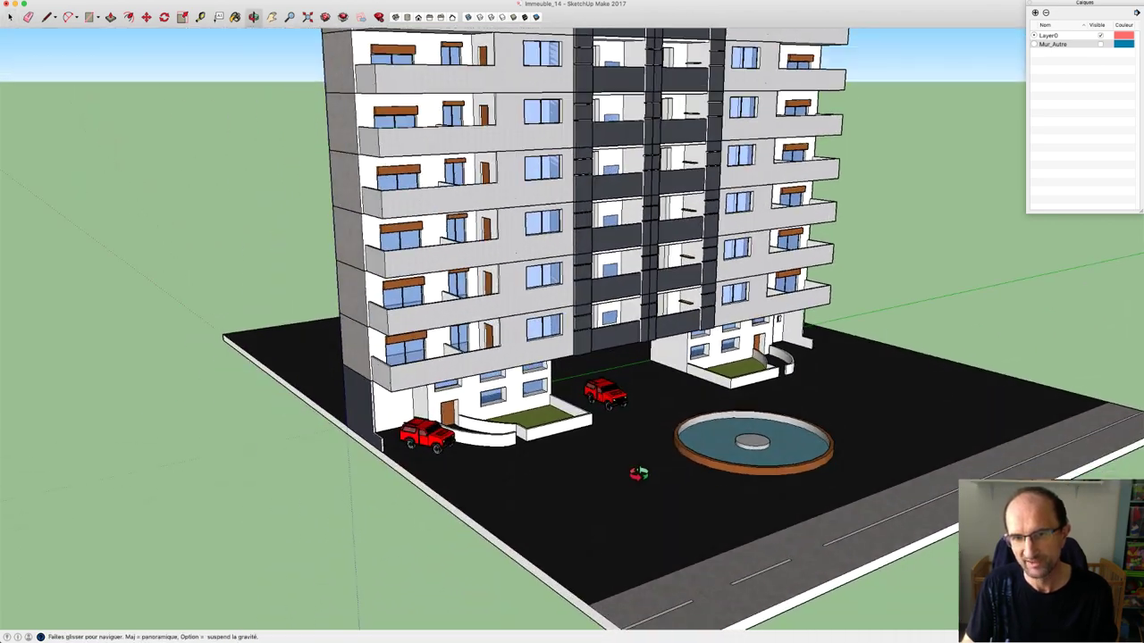
scroll(626, 416, up, 2)
scroll(626, 416, up, 3)
scroll(575, 385, up, 3)
scroll(610, 399, down, 5)
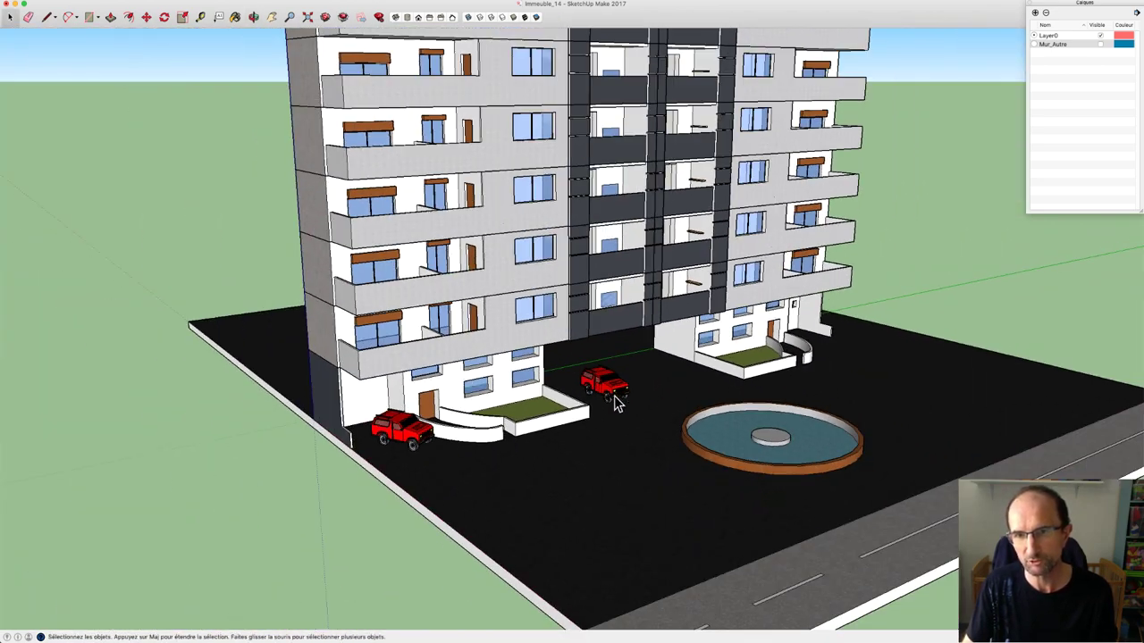
mouse_move(616, 402)
middle_down()
mouse_move(679, 384)
mouse_move(514, 385)
middle_up()
scroll(686, 380, down, 2)
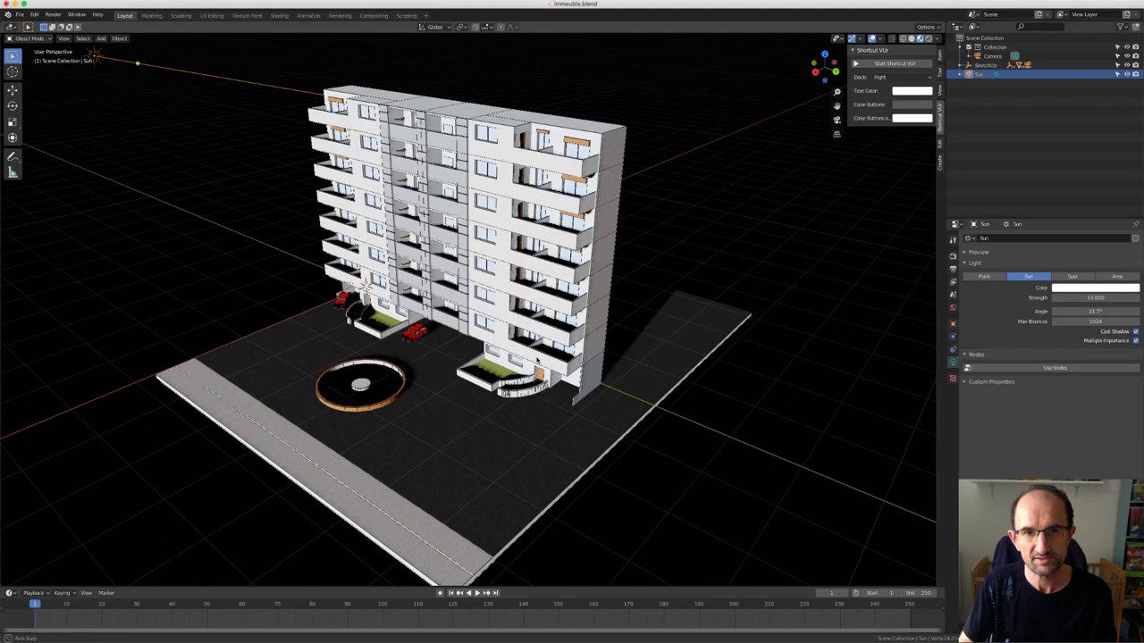
mouse_move(622, 365)
middle_down()
mouse_move(578, 376)
mouse_move(592, 360)
mouse_move(661, 427)
middle_up()
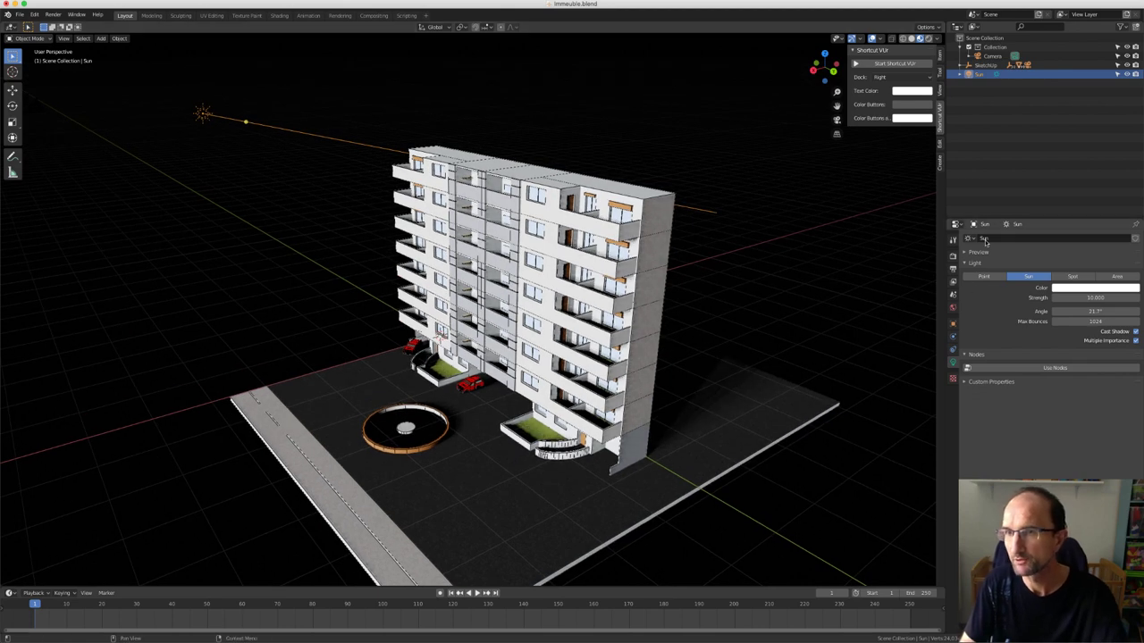
click(953, 256)
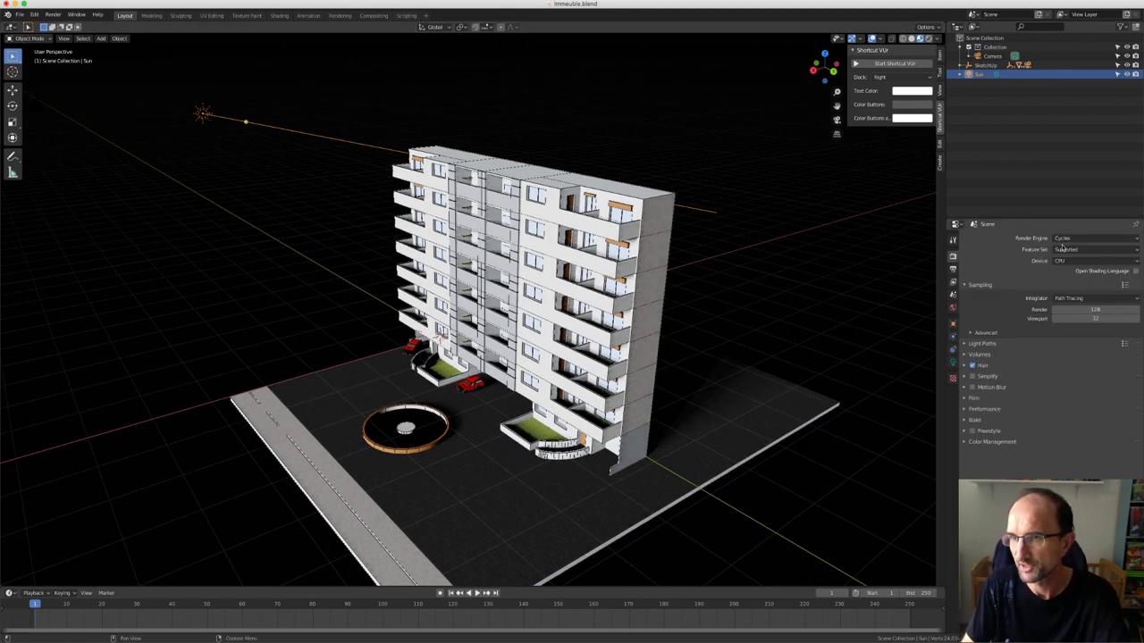
click(953, 364)
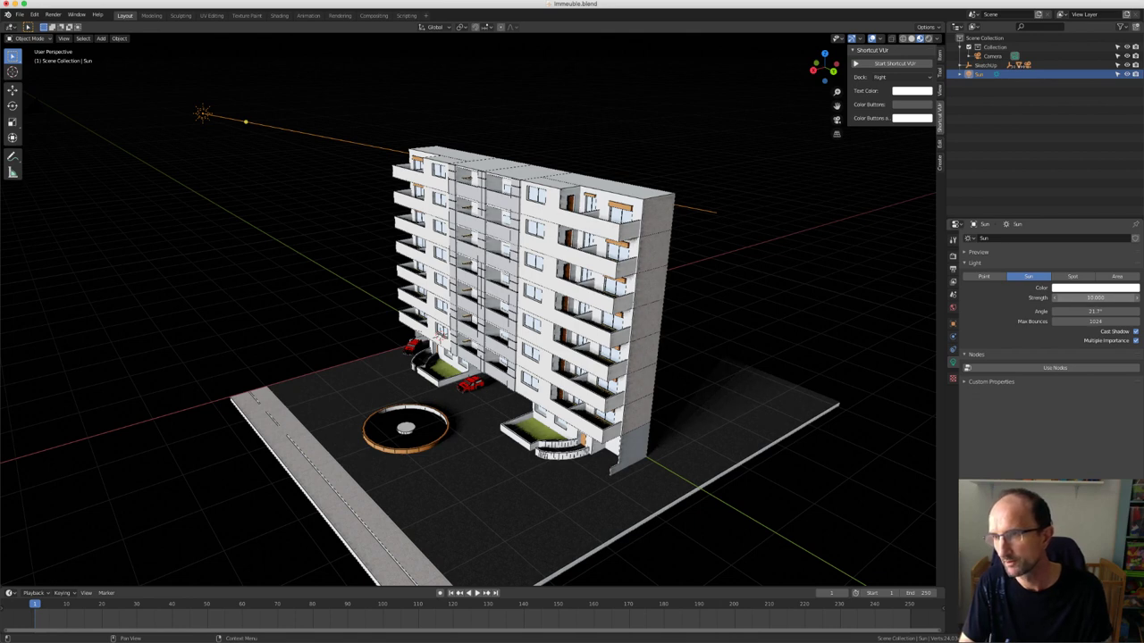
drag(1095, 297, 1072, 298)
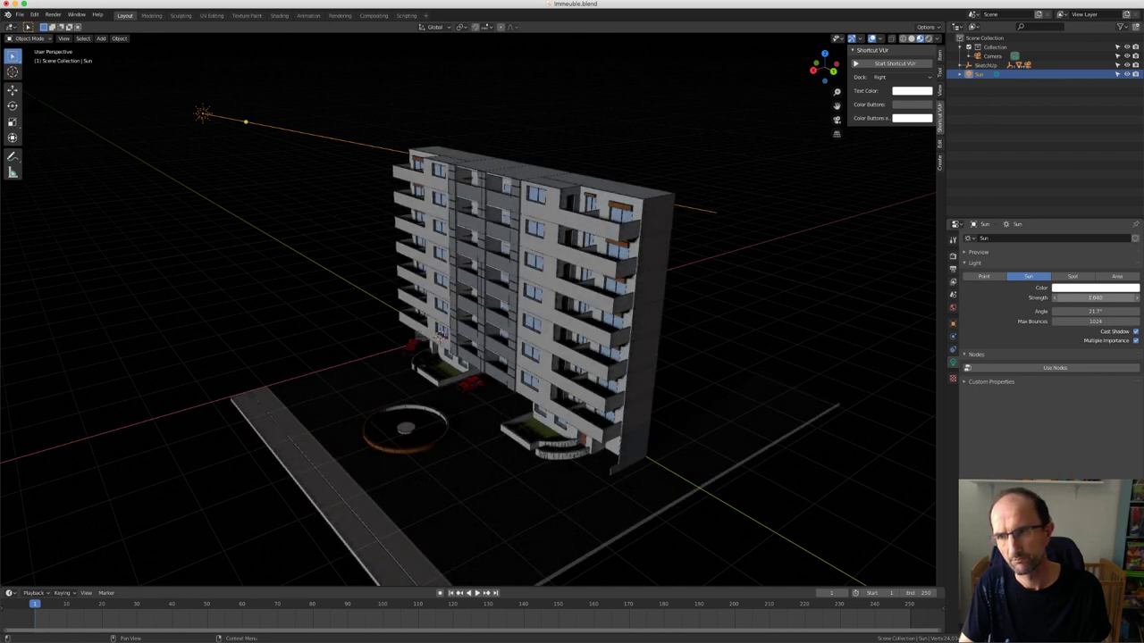
click(1089, 298)
text(22)
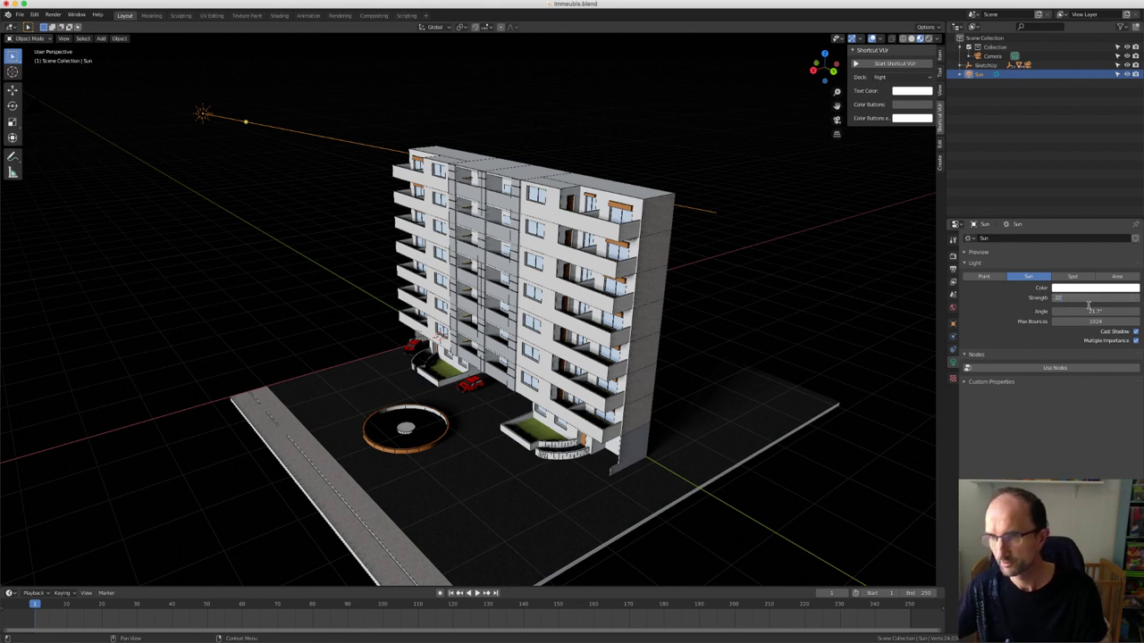
key(Return)
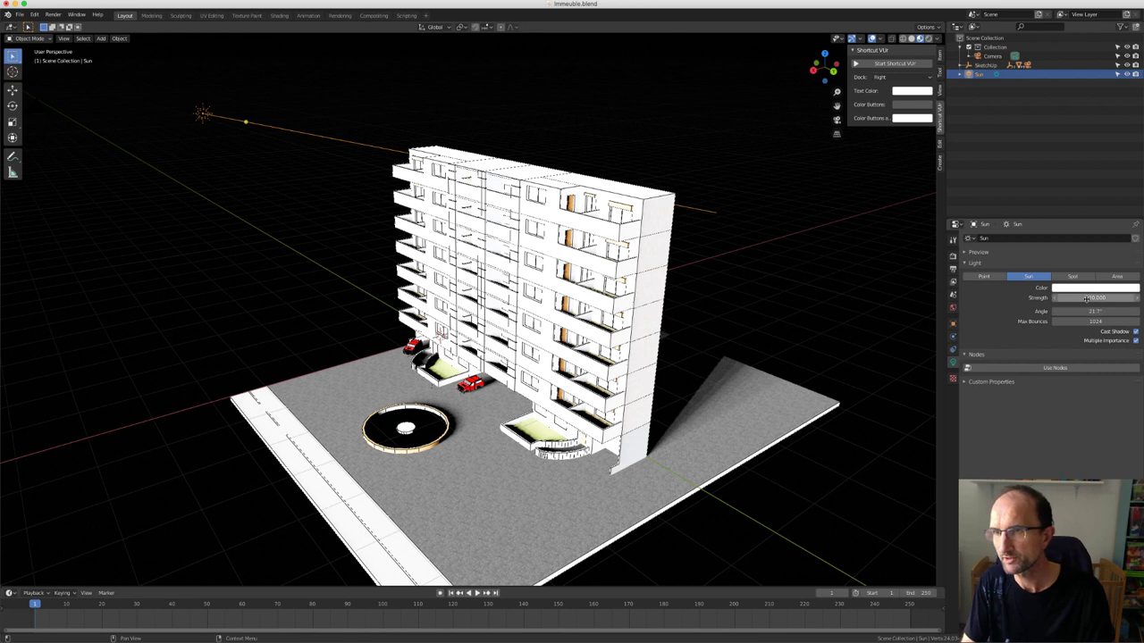
click(1083, 300)
text(10)
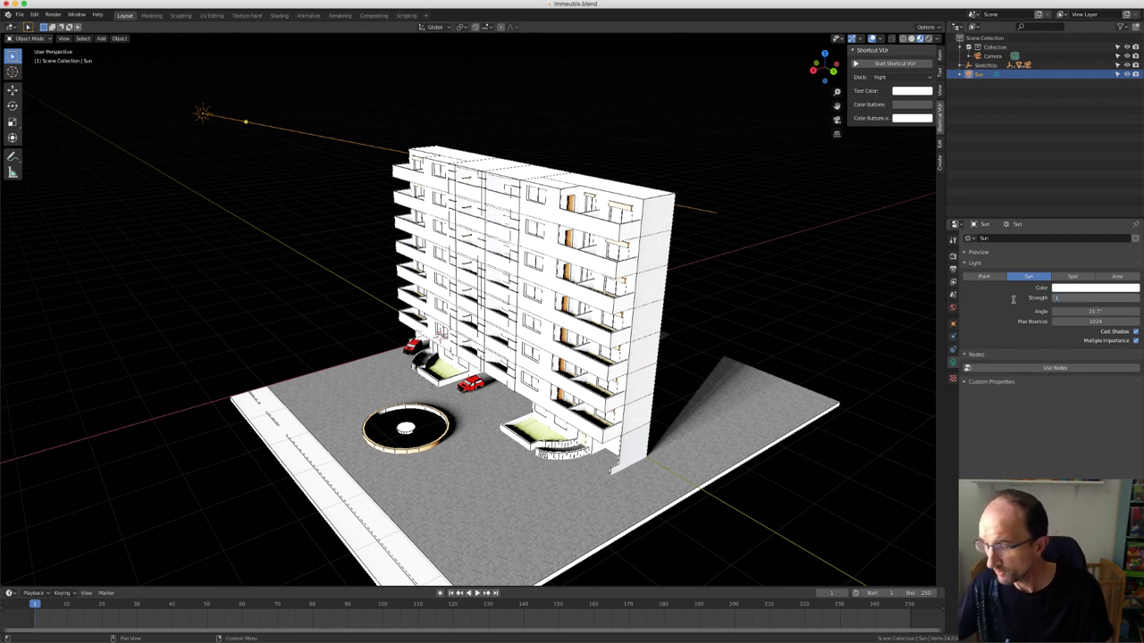
key(Return)
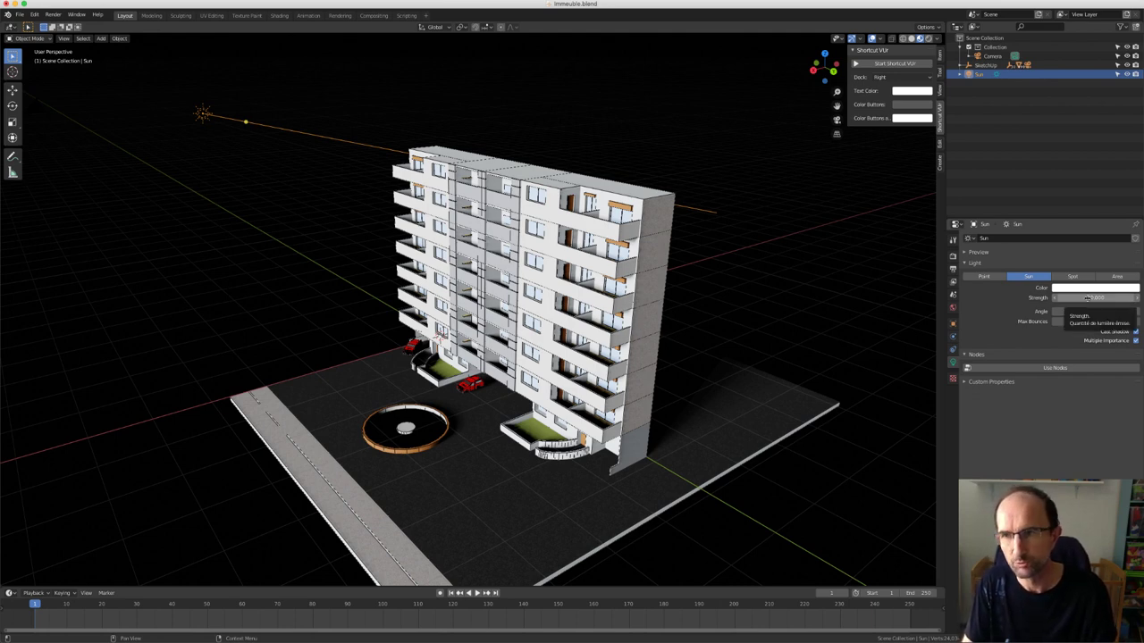
click(1087, 298)
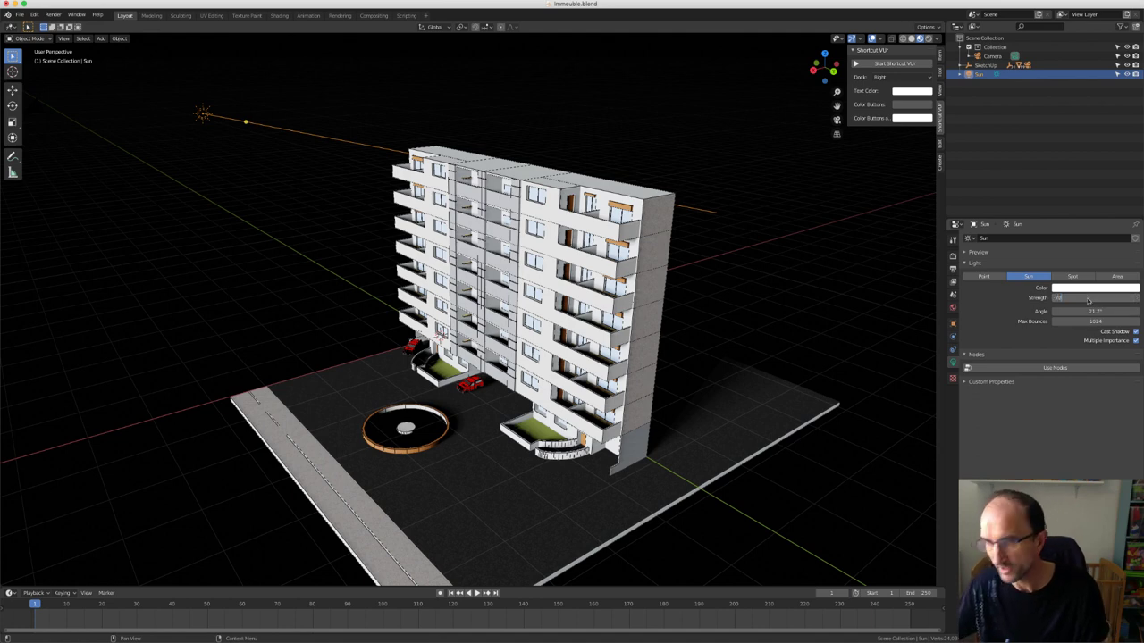
key(Return)
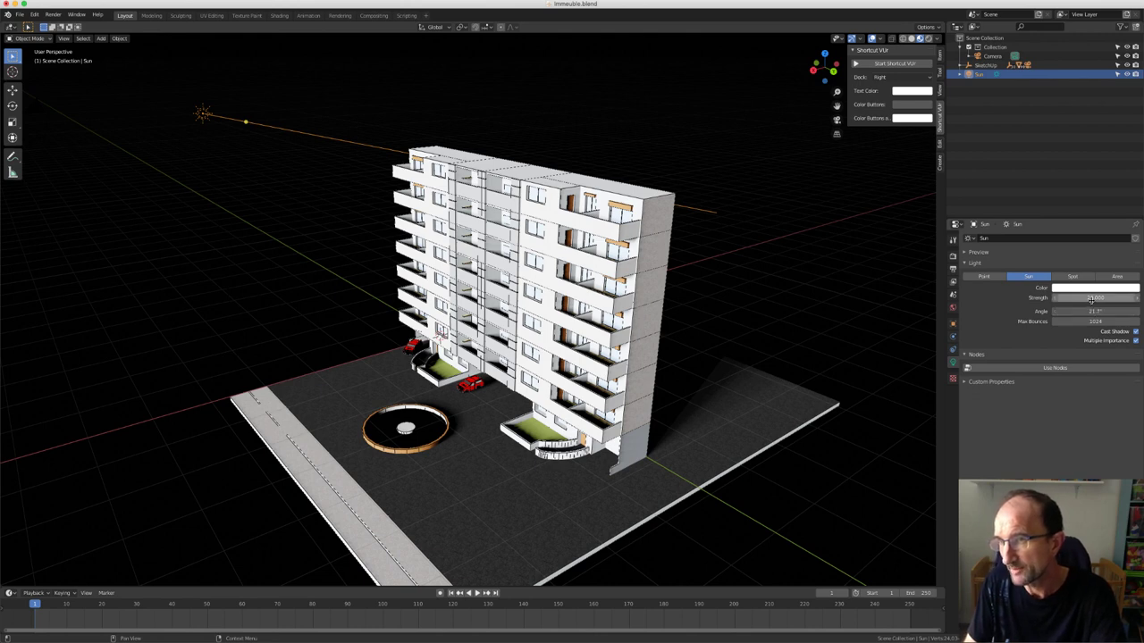
right_click(1091, 298)
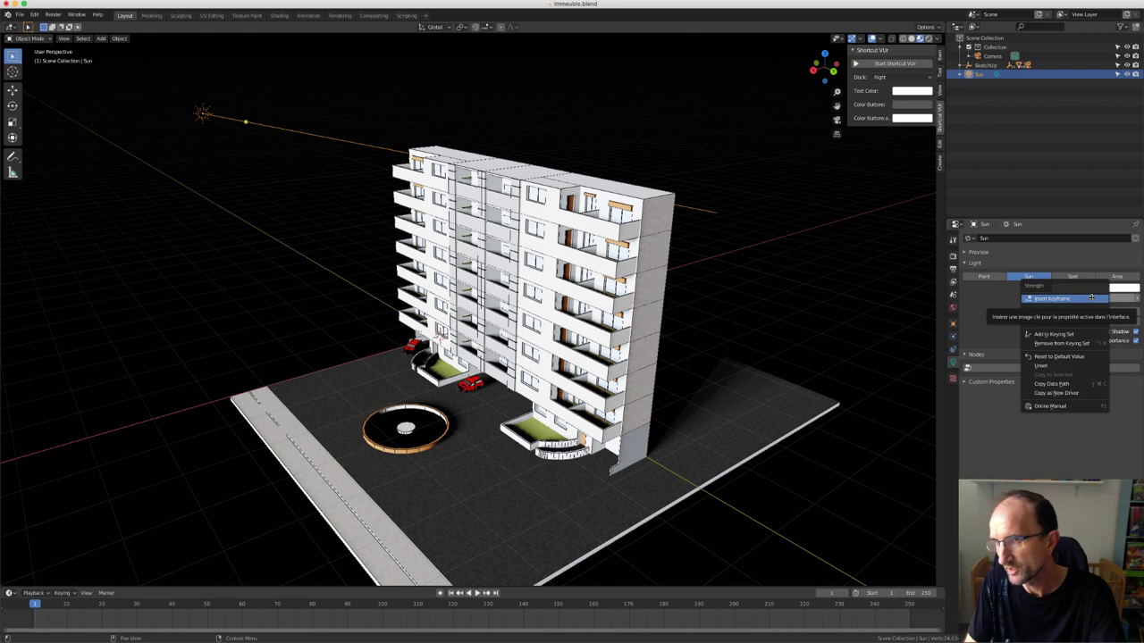
click(1073, 357)
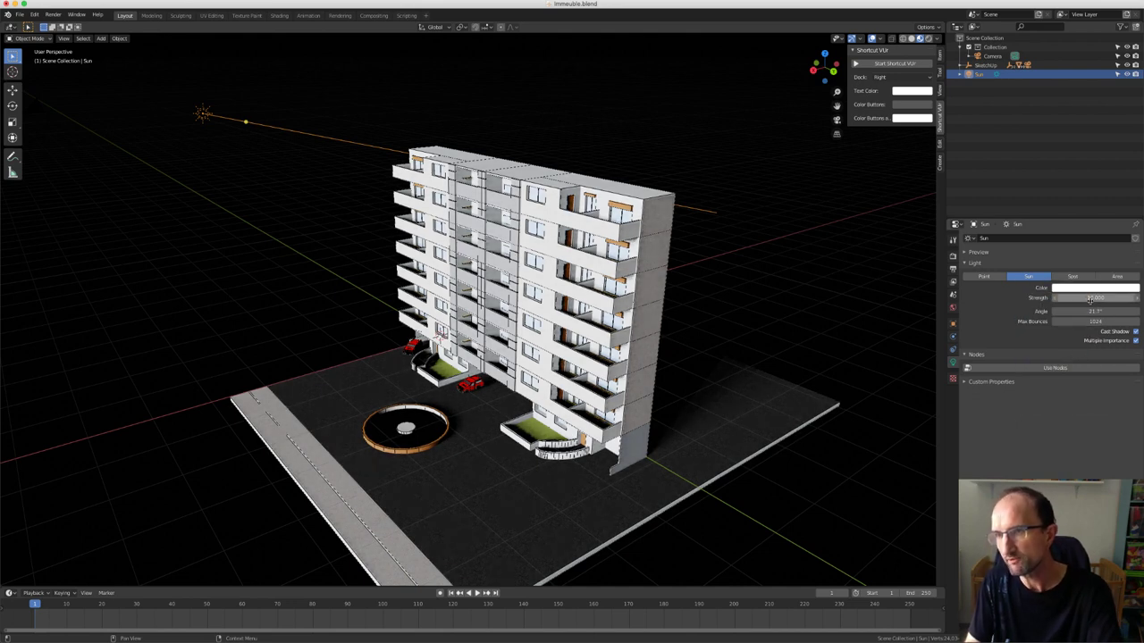